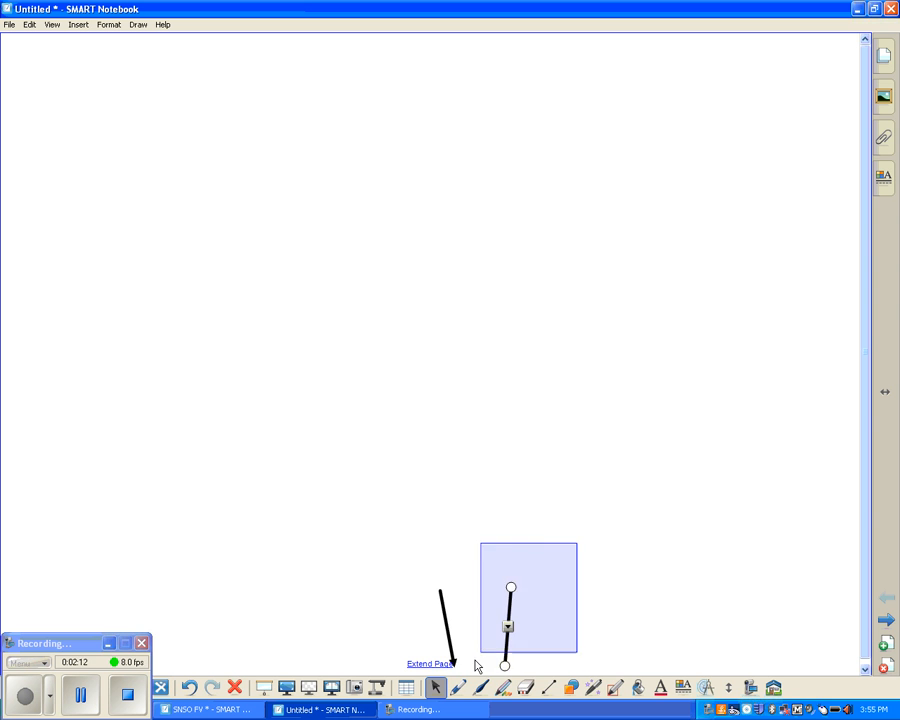
- Delete the remaining lines from the page and handwrite the fraction 5/8 with the solid black pen
key(Delete)
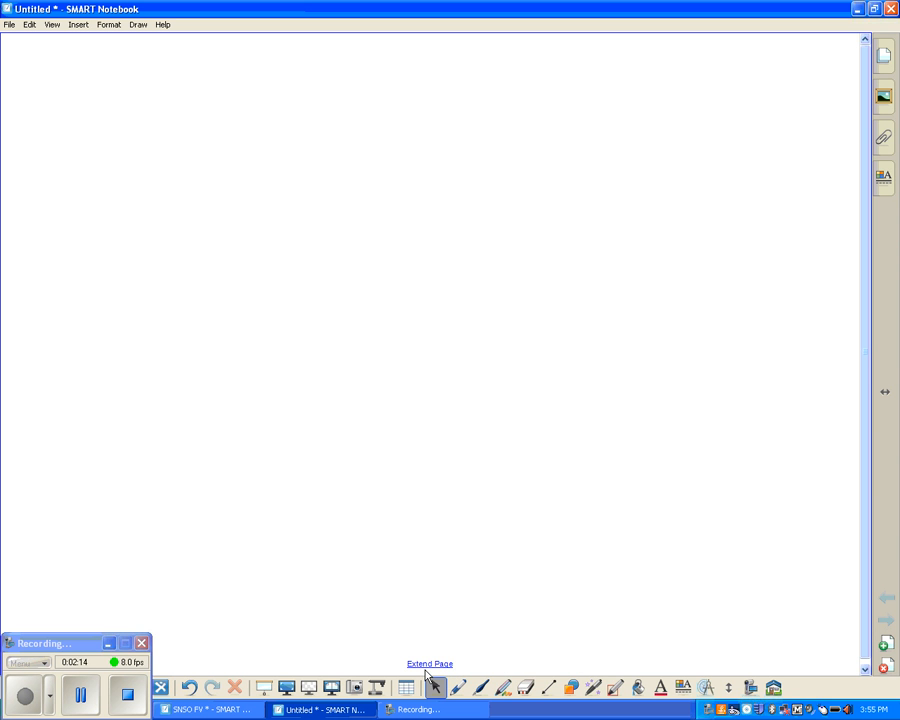
click(455, 691)
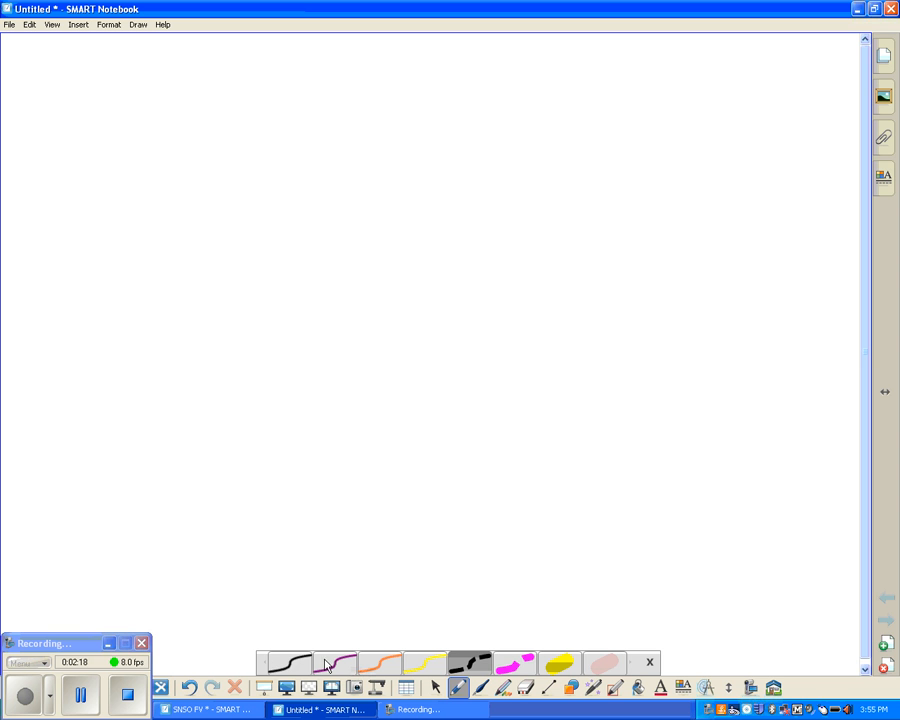
click(292, 664)
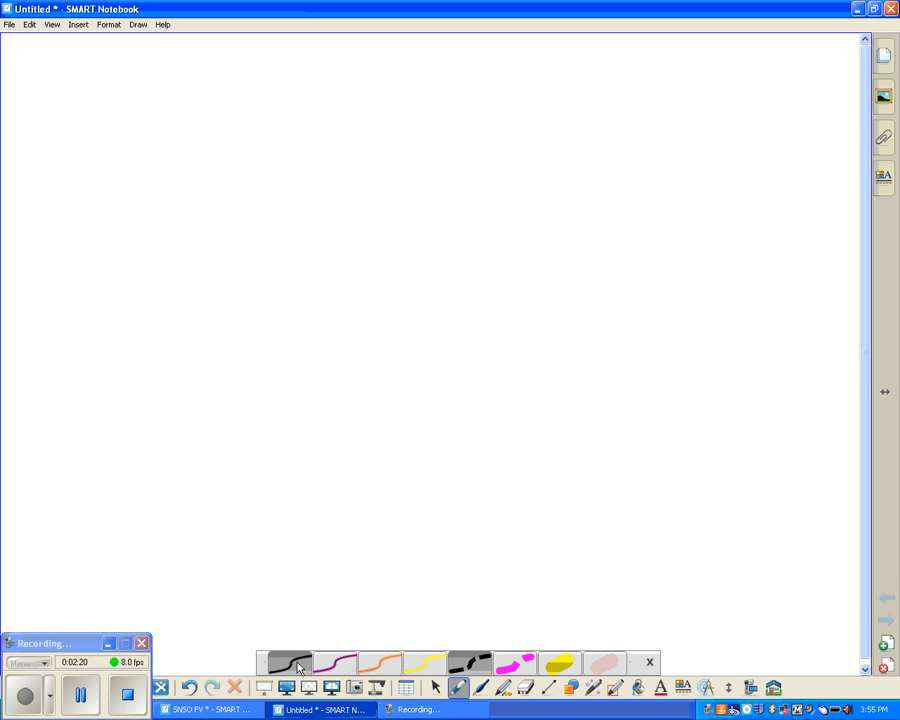
mouse_move(226, 184)
mouse_down()
mouse_move(181, 206)
mouse_move(178, 228)
mouse_move(226, 252)
mouse_move(190, 268)
mouse_move(181, 285)
mouse_move(207, 277)
mouse_up()
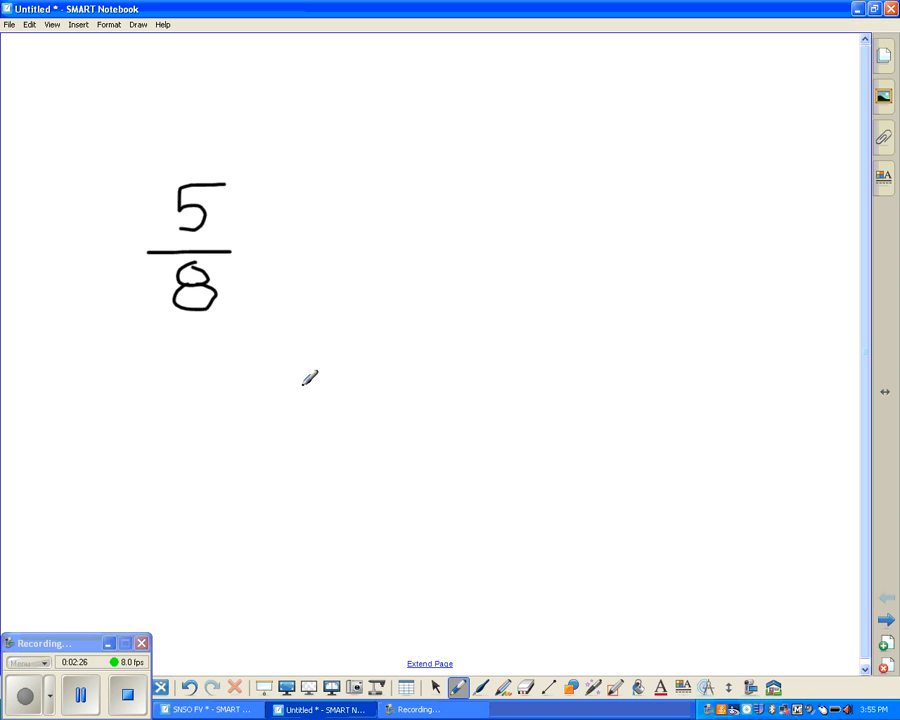
- Draw a black smiley face with two dot eyes and a curved mouth below and beside the fraction
mouse_move(323, 353)
mouse_down()
mouse_move(331, 433)
mouse_move(323, 350)
mouse_up()
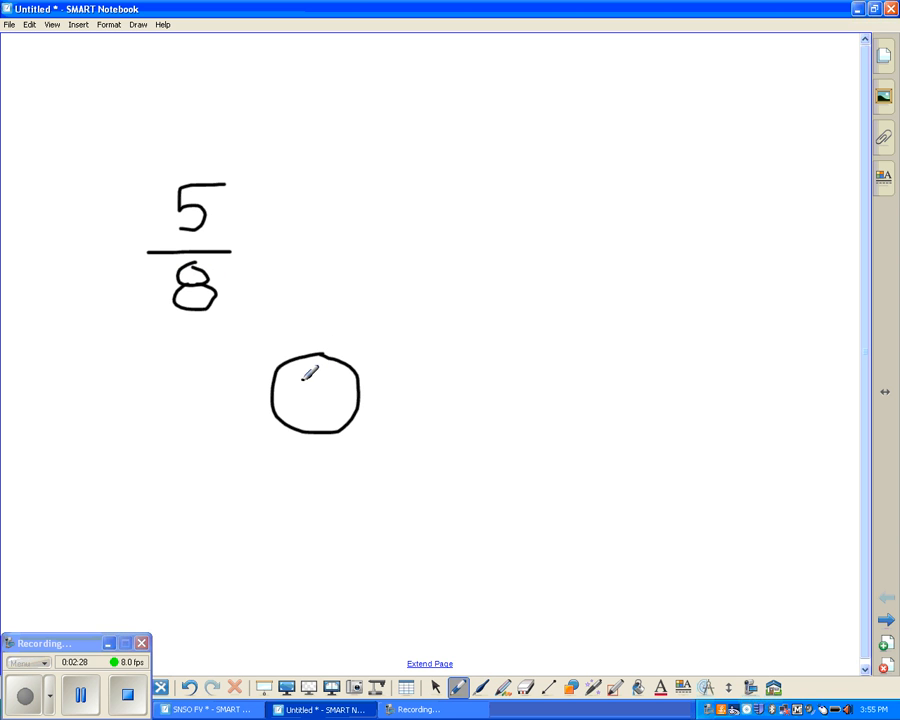
click(302, 380)
click(319, 380)
mouse_move(297, 394)
mouse_down()
mouse_move(324, 408)
mouse_move(343, 394)
mouse_up()
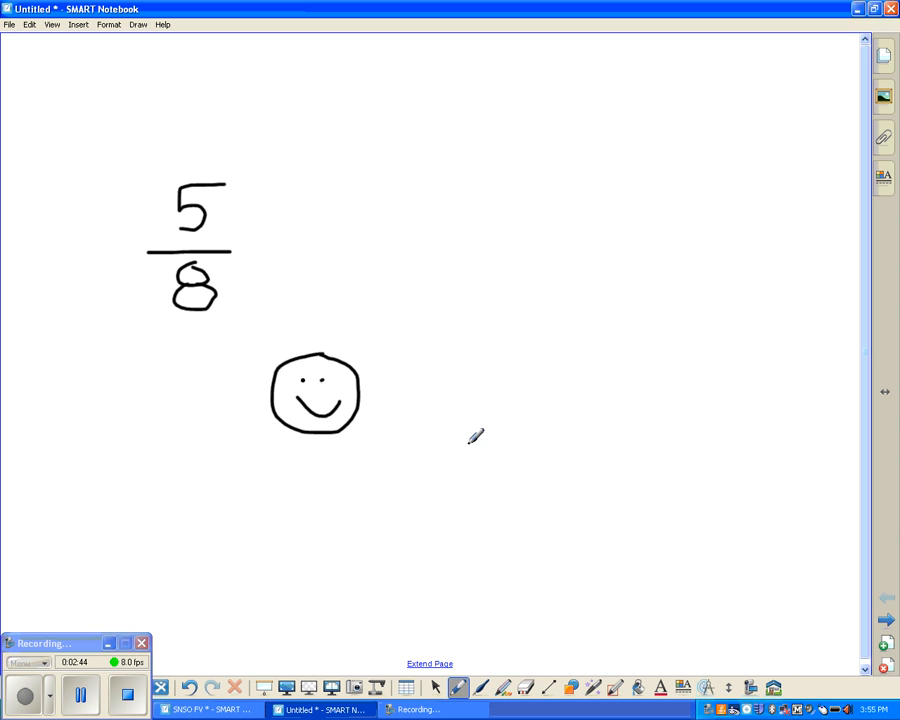
- Customize the dashed black pen preset to dark red, the third-thinnest thickness and a solid line style, and save its tool properties
click(458, 688)
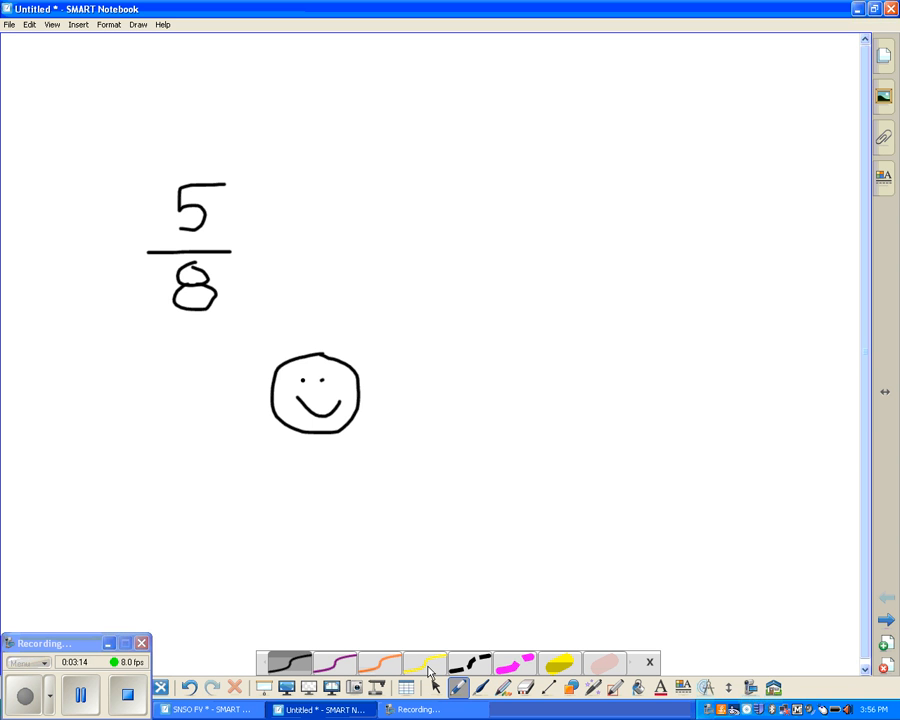
click(481, 669)
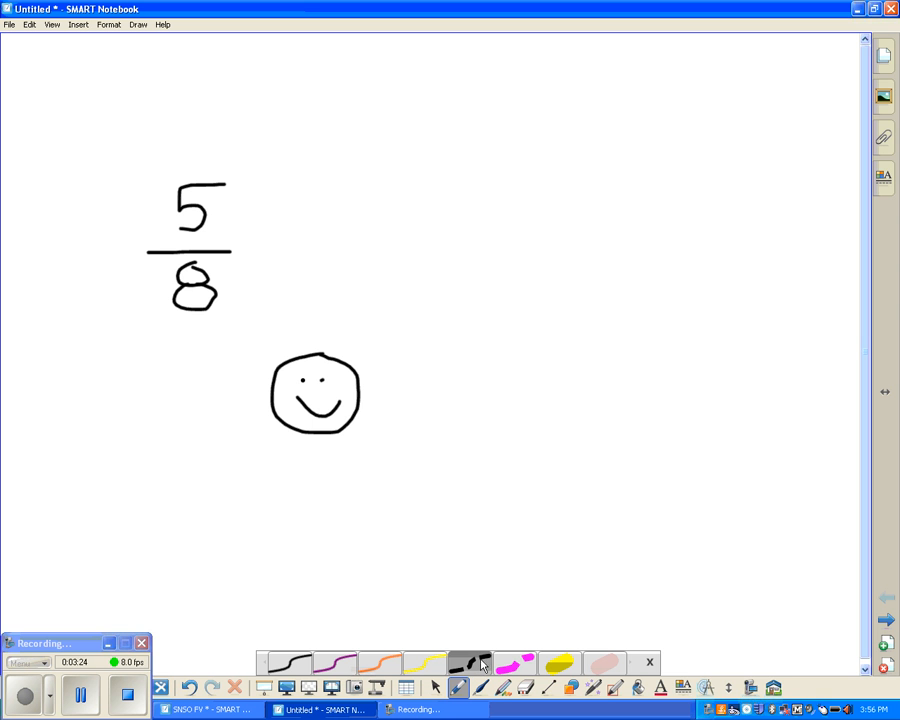
click(683, 688)
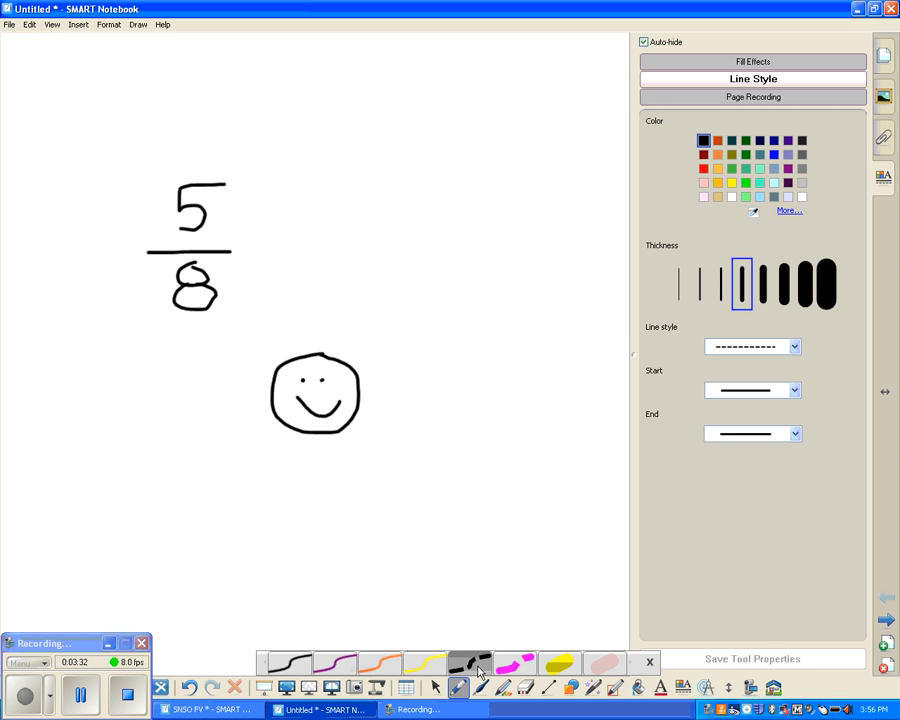
click(704, 155)
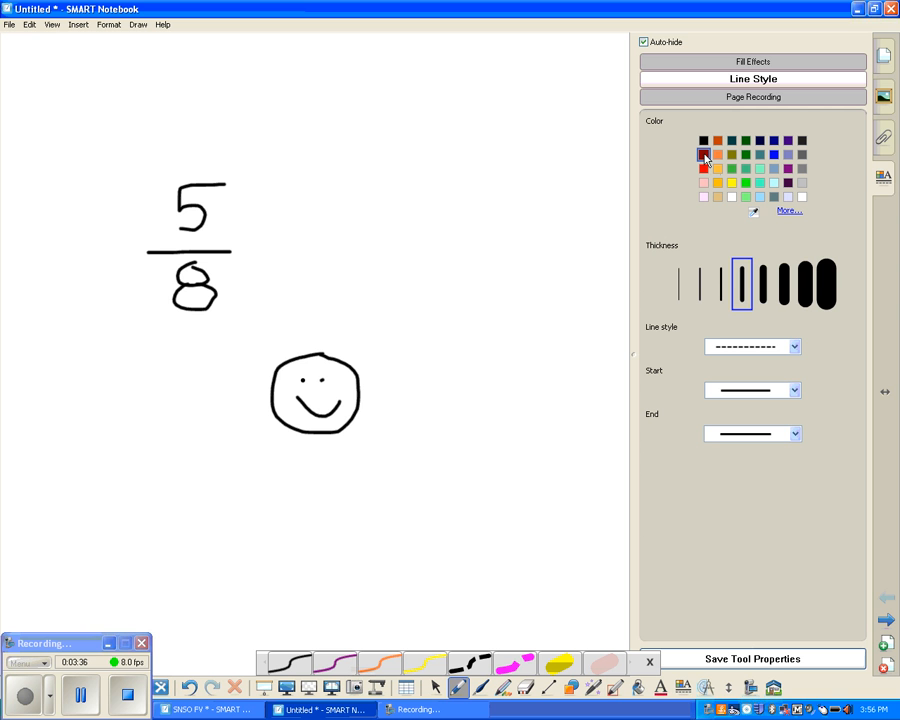
click(722, 284)
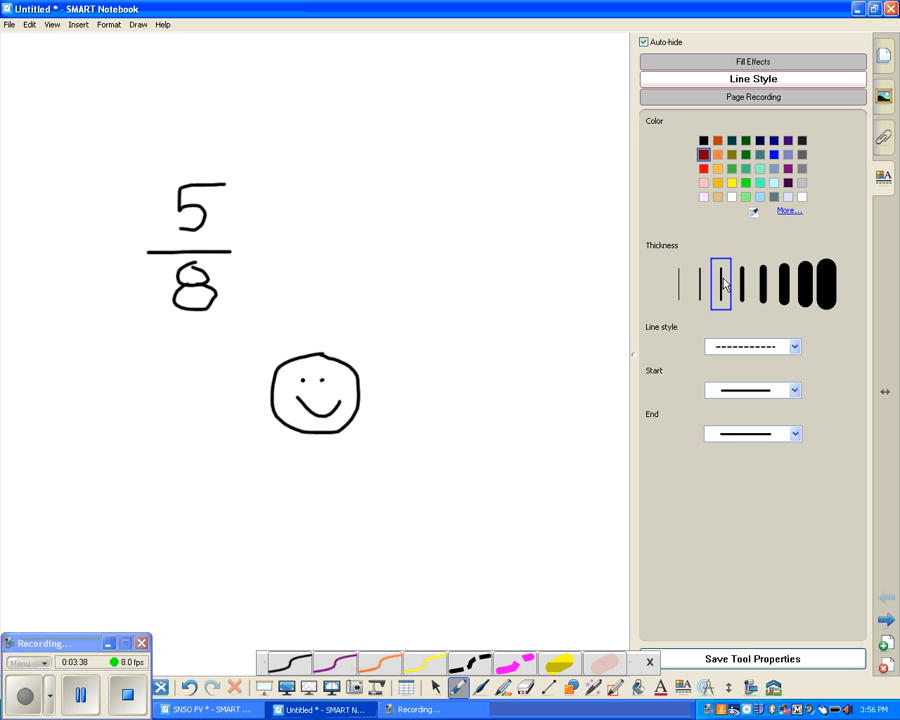
click(796, 348)
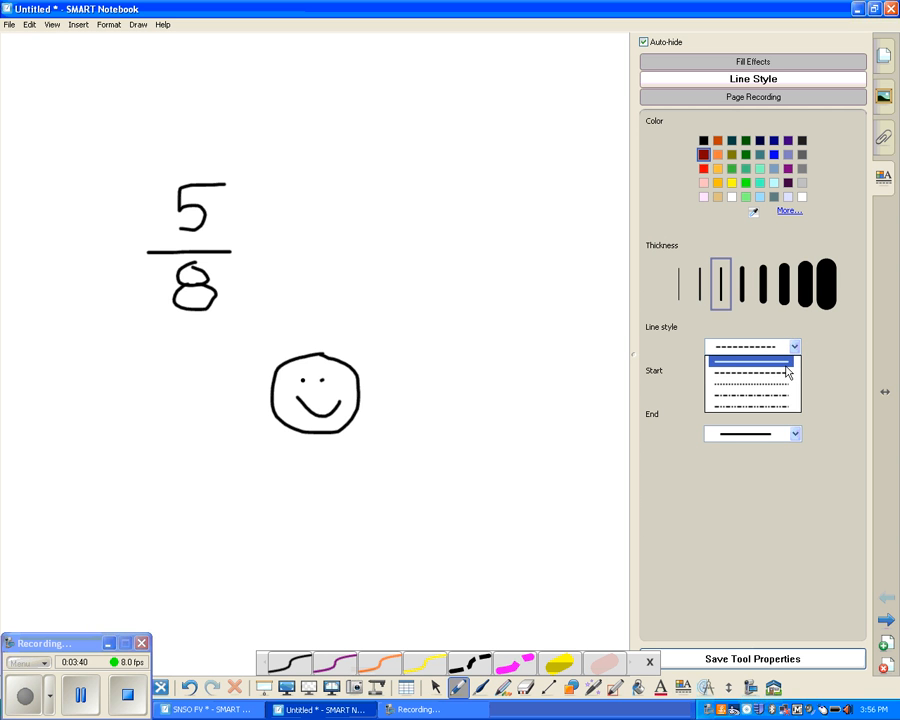
click(786, 364)
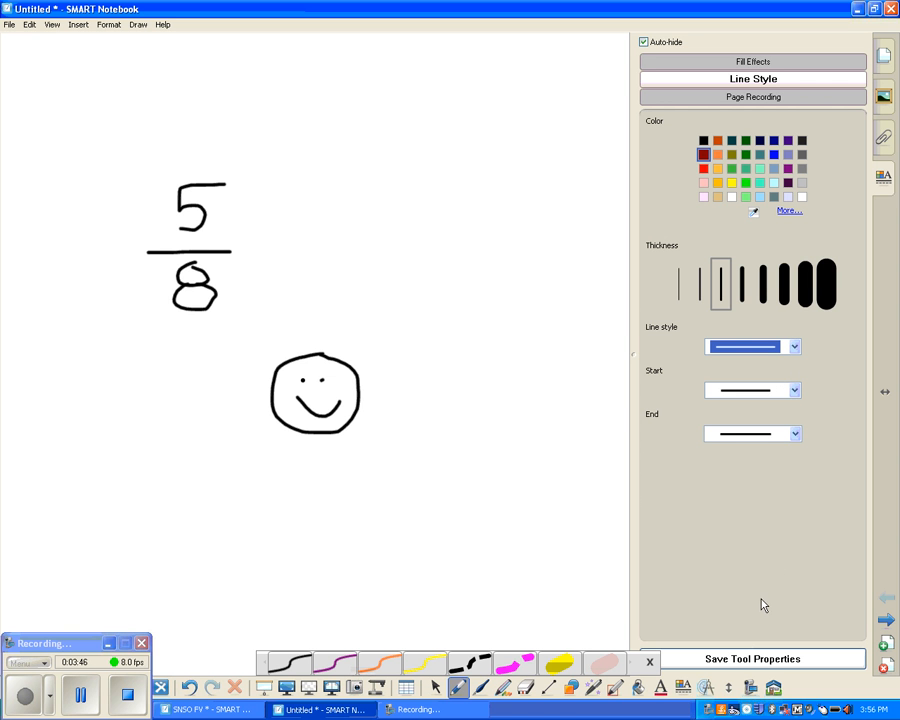
click(741, 662)
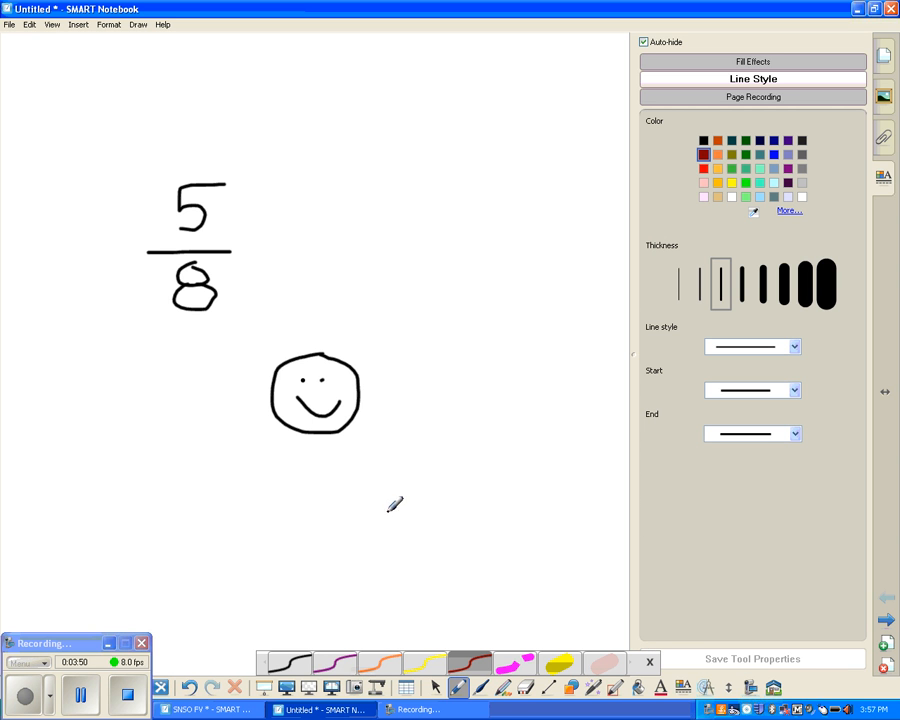
- Draw a smiley face below the fraction with the customized dark red pen
mouse_move(119, 366)
mouse_down()
mouse_move(128, 418)
mouse_move(125, 350)
mouse_move(127, 364)
mouse_move(167, 399)
mouse_move(181, 383)
mouse_up()
click(131, 367)
click(147, 370)
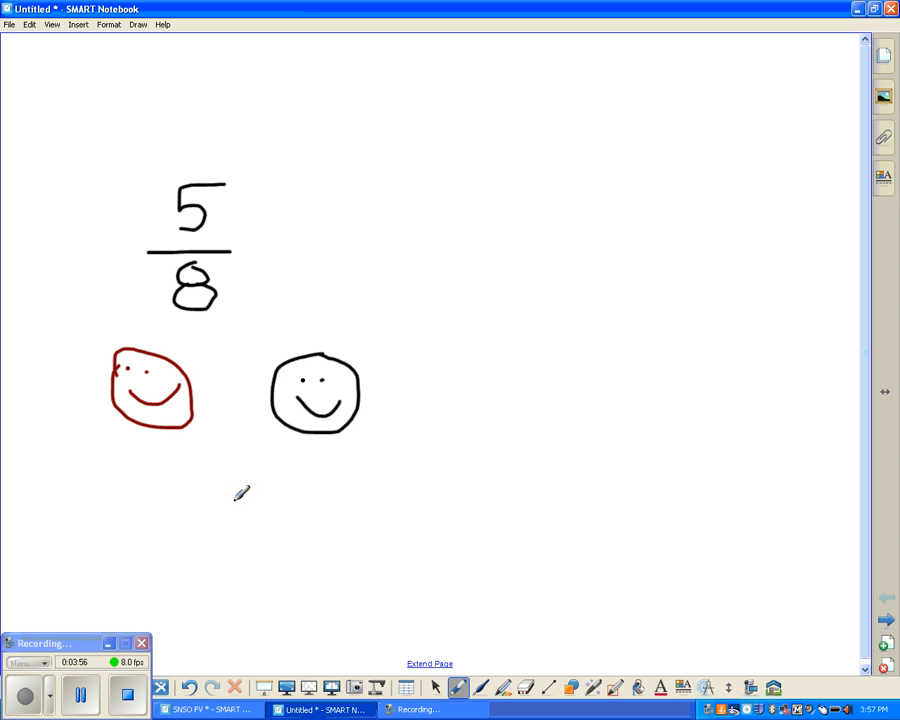
- Draw a dark red spaceship with three windows, a small tower and two legs, and move it beside the fraction
click(459, 688)
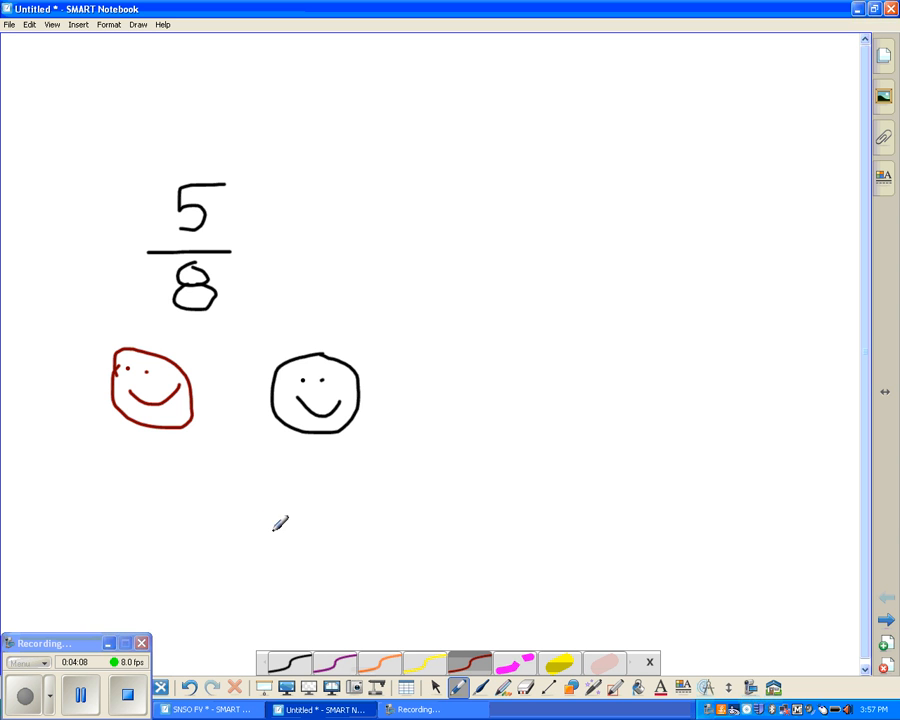
mouse_move(222, 538)
mouse_down()
mouse_move(245, 504)
mouse_move(307, 530)
mouse_up()
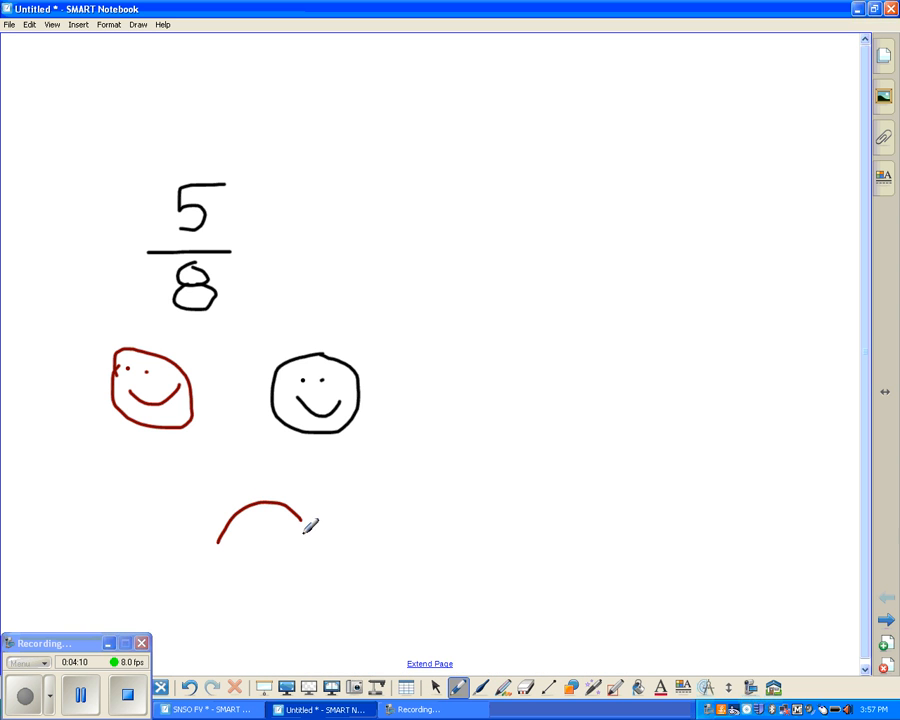
mouse_move(223, 532)
mouse_down()
mouse_move(269, 553)
mouse_move(308, 530)
mouse_up()
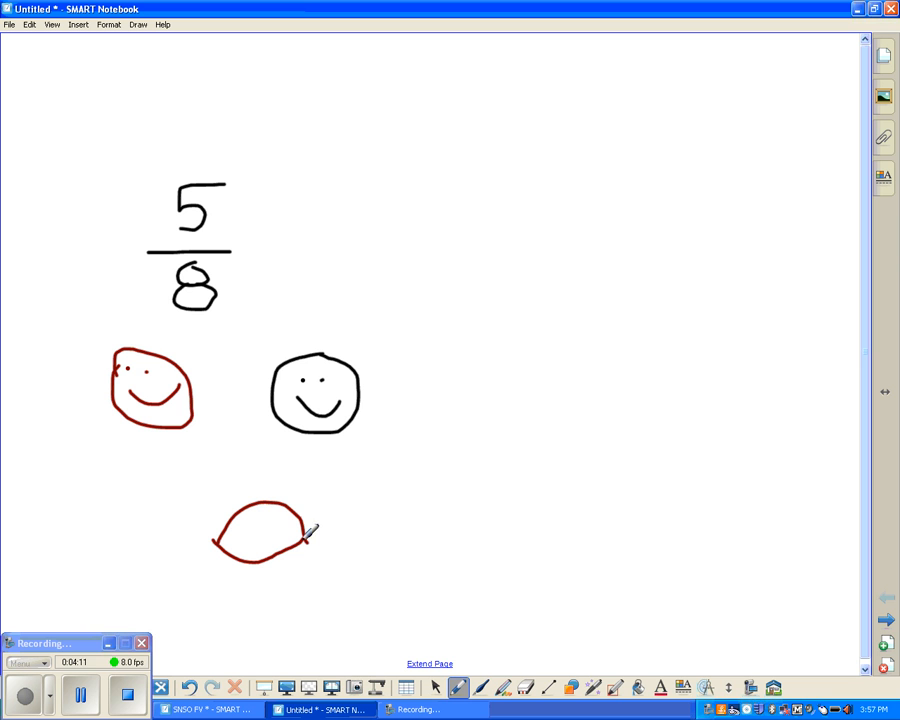
click(242, 536)
click(262, 533)
click(285, 530)
mouse_move(259, 503)
mouse_down()
mouse_move(266, 482)
mouse_move(272, 503)
mouse_up()
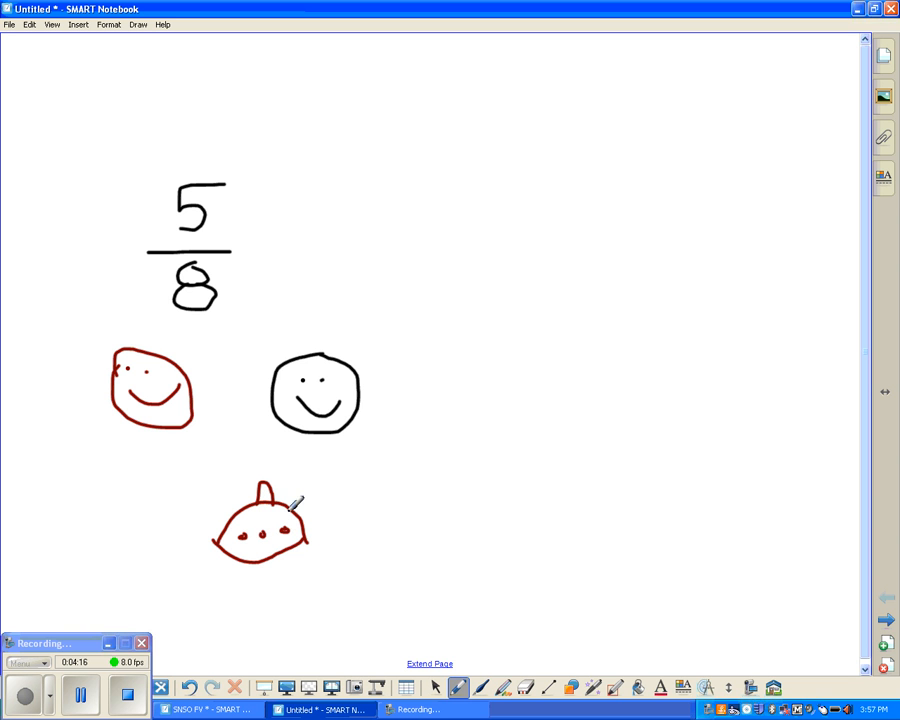
drag(233, 558, 229, 571)
mouse_move(288, 548)
mouse_down()
mouse_move(286, 565)
mouse_move(303, 567)
mouse_move(458, 508)
mouse_move(466, 243)
mouse_move(356, 215)
mouse_up()
click(435, 687)
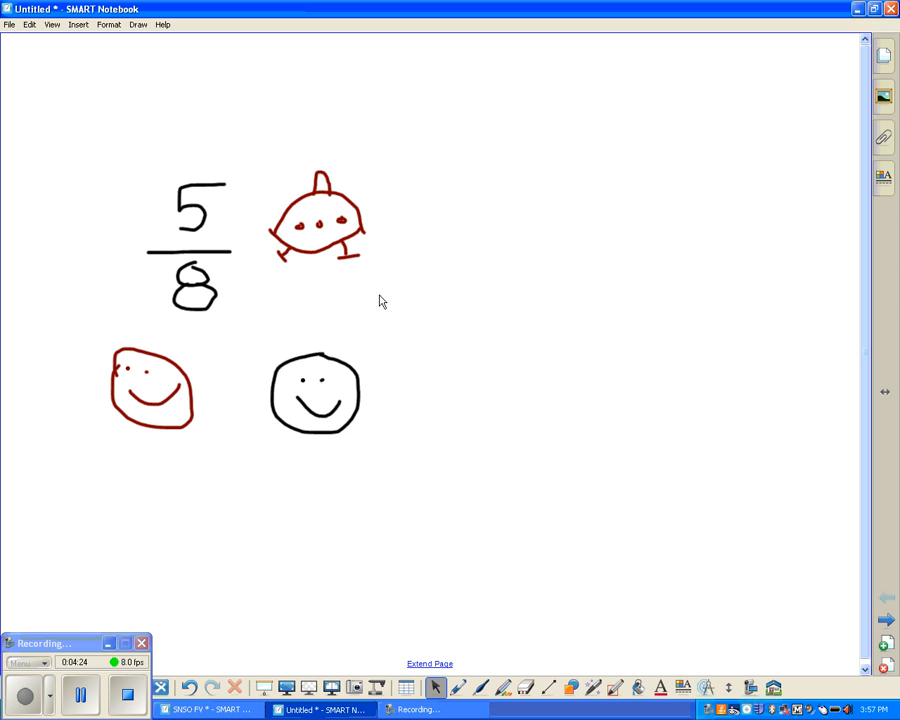
- Highlight the whole fraction 5/8 with the yellow highlighter
click(457, 688)
click(562, 664)
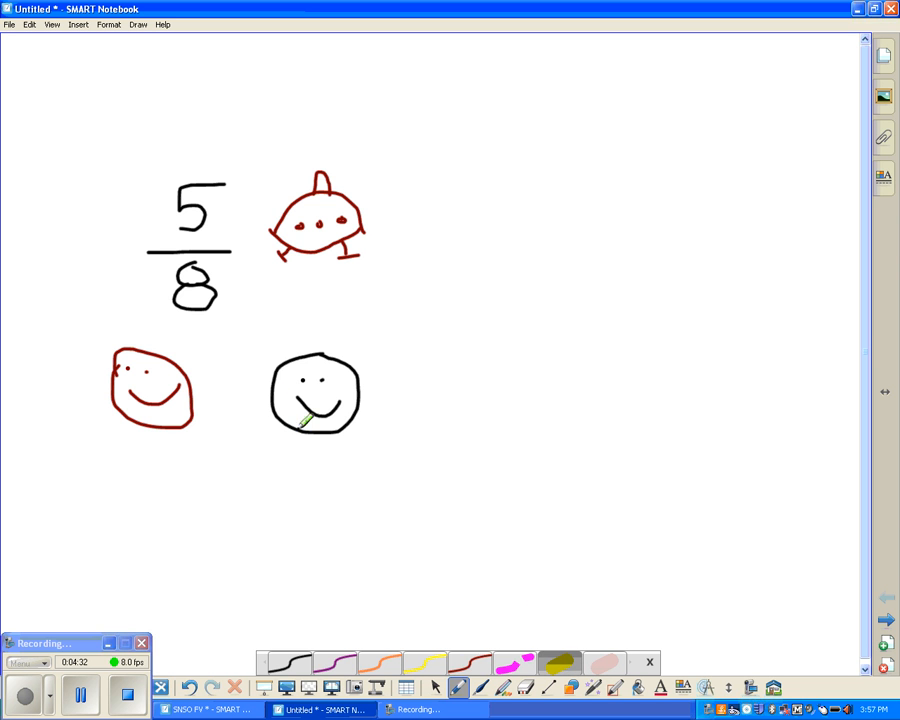
drag(132, 292, 252, 298)
mouse_move(153, 268)
mouse_down()
mouse_move(140, 236)
mouse_move(150, 200)
mouse_move(180, 228)
mouse_move(207, 180)
mouse_move(135, 178)
mouse_up()
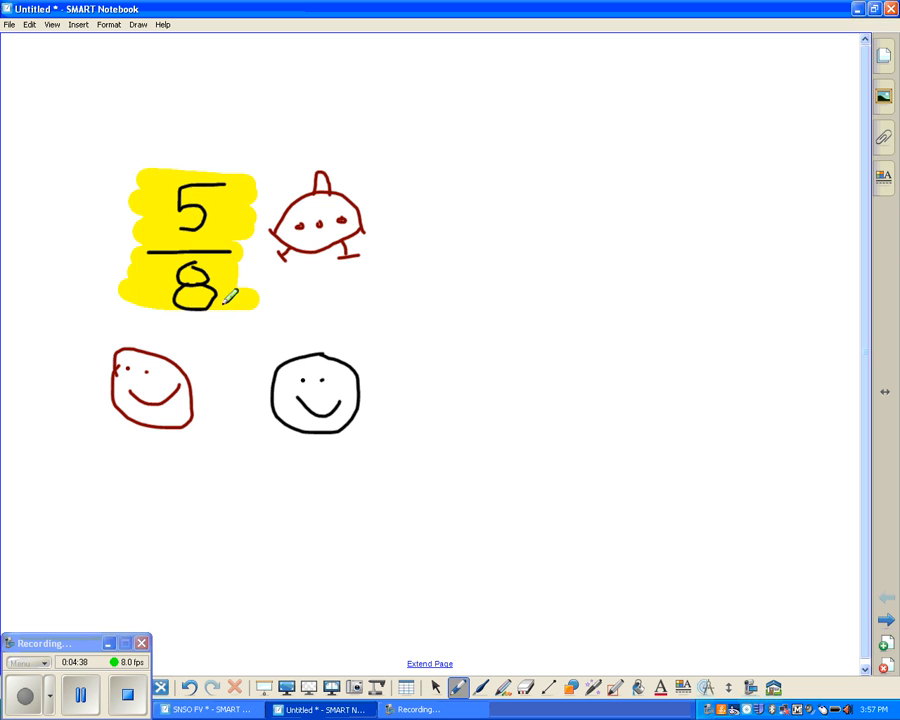
mouse_move(229, 293)
mouse_down()
mouse_move(124, 297)
mouse_move(233, 301)
mouse_up()
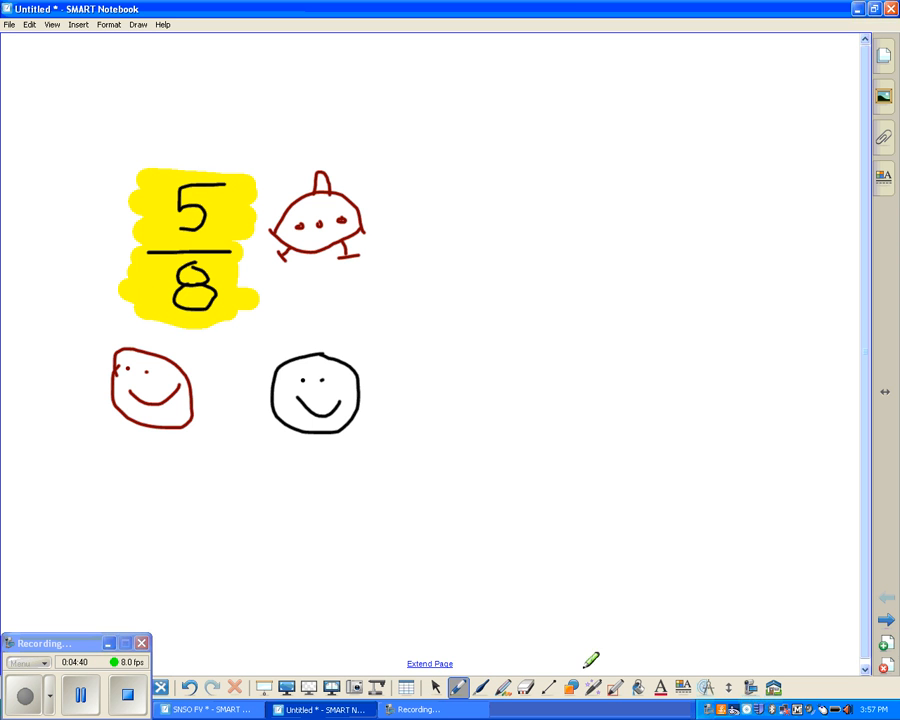
- Draw a frame around the fraction and the spaceship with the red, yellow and blue striped creative pen
click(502, 689)
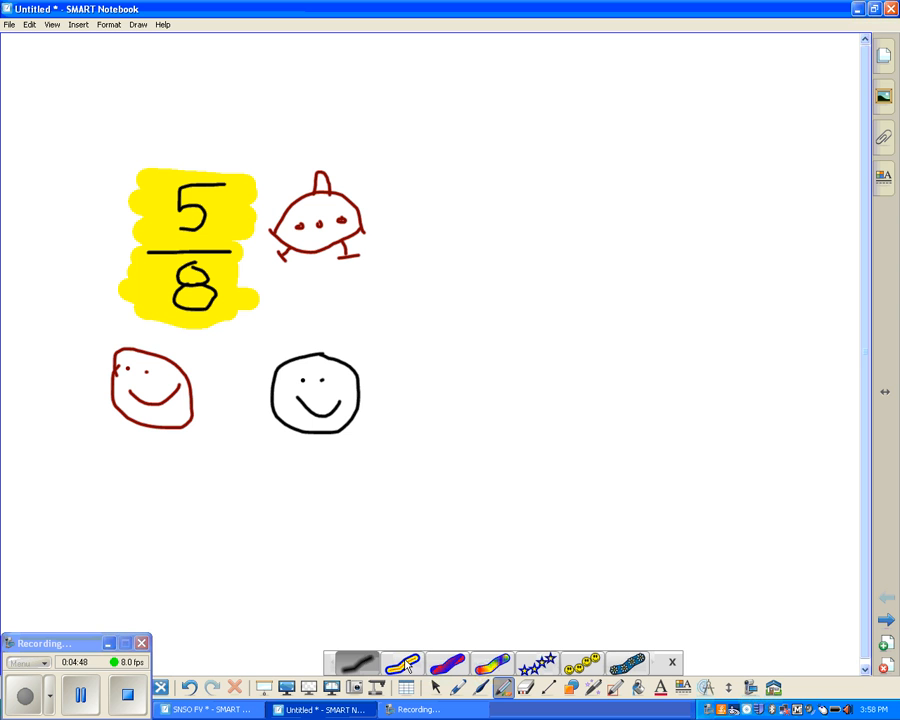
click(404, 665)
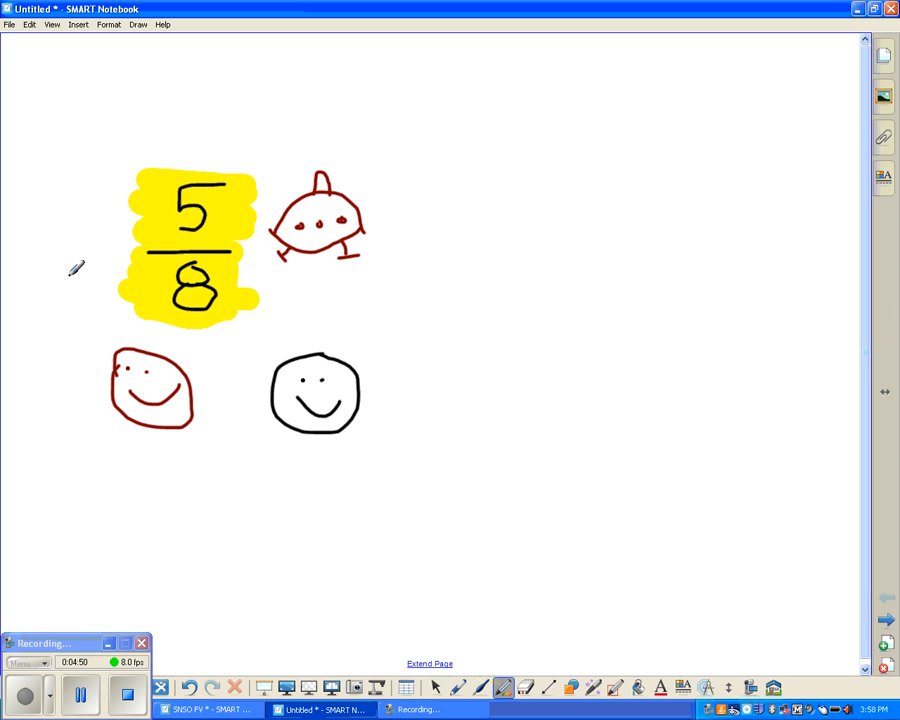
mouse_move(68, 268)
mouse_down()
mouse_move(104, 322)
mouse_move(388, 323)
mouse_move(406, 197)
mouse_move(333, 136)
mouse_move(127, 134)
mouse_move(67, 195)
mouse_move(70, 266)
mouse_up()
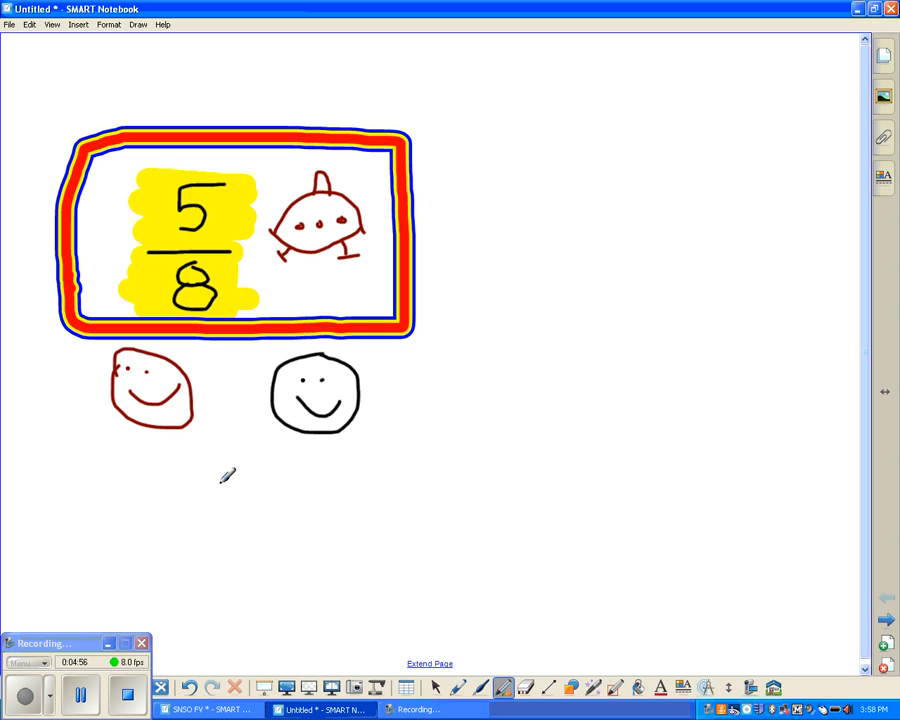
- Handwrite "Words" in large letters below the two smiley faces with the striped creative pen
mouse_move(170, 494)
mouse_down()
mouse_move(203, 535)
mouse_move(249, 539)
mouse_move(282, 490)
mouse_move(327, 546)
mouse_move(330, 502)
mouse_up()
mouse_move(381, 568)
mouse_down()
mouse_move(393, 490)
mouse_move(403, 497)
mouse_up()
mouse_move(446, 508)
mouse_down()
mouse_move(415, 523)
mouse_move(459, 508)
mouse_move(477, 551)
mouse_up()
mouse_move(513, 494)
mouse_down()
mouse_move(526, 529)
mouse_move(500, 546)
mouse_up()
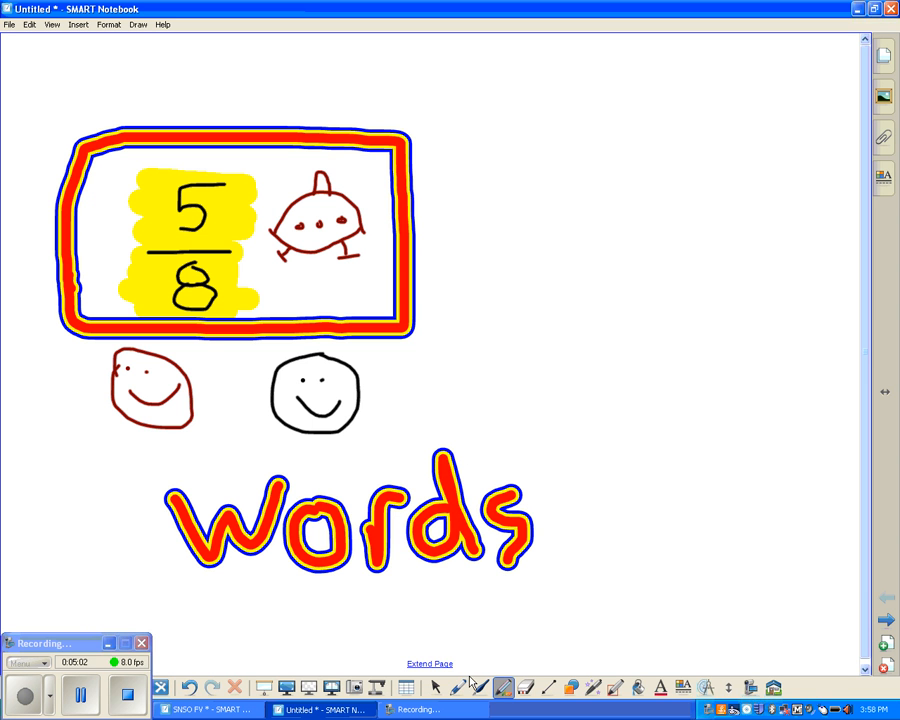
- Underline "Words" with a row of yellow smiley faces using the creative pen, and return to the selection tool
click(515, 686)
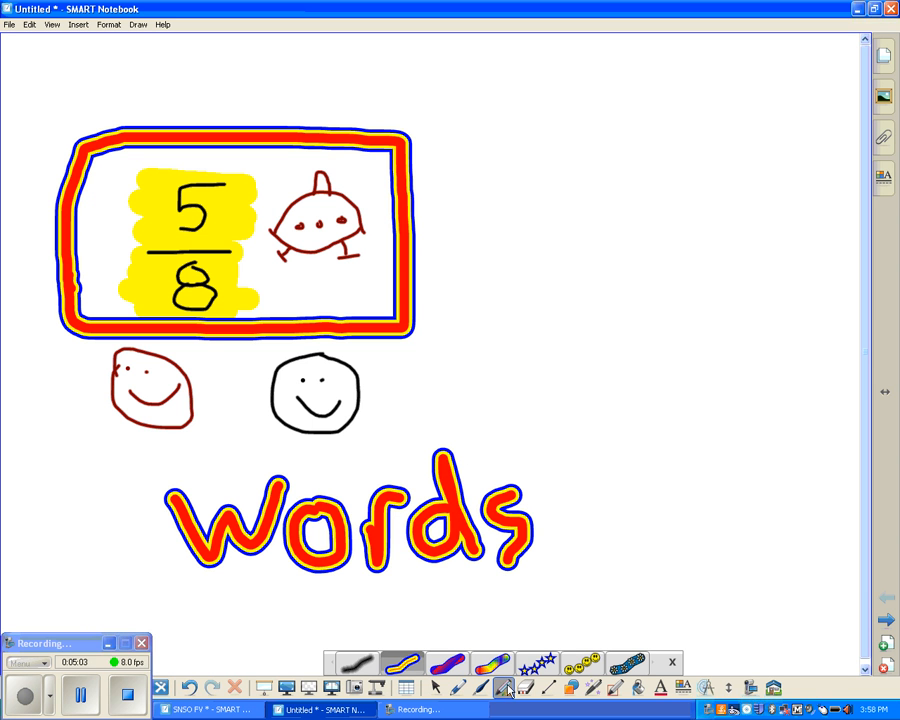
click(575, 660)
mouse_move(214, 596)
mouse_down()
mouse_move(528, 594)
mouse_move(586, 564)
mouse_up()
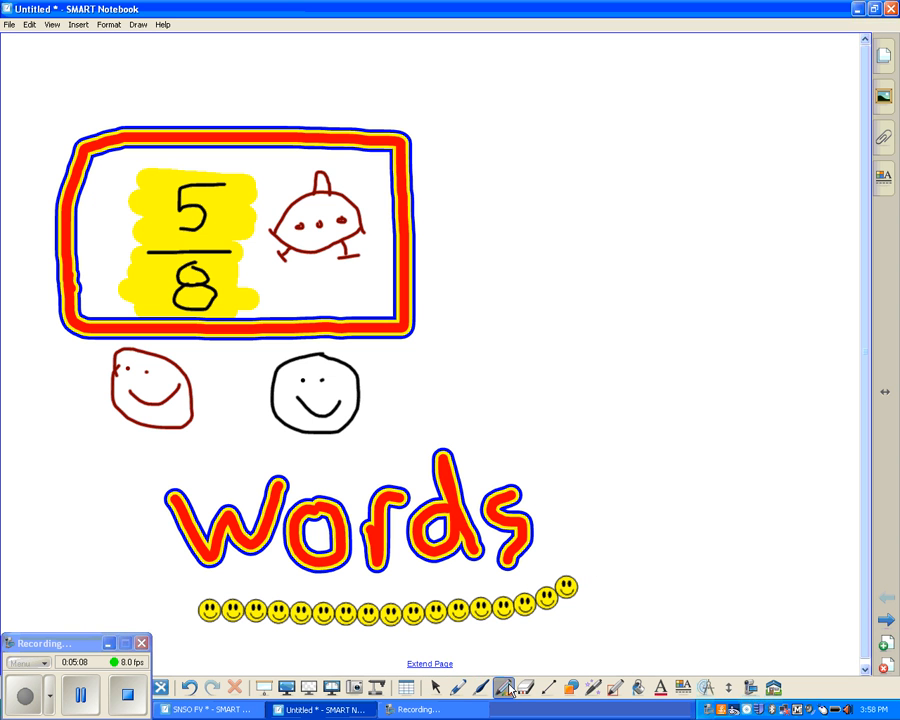
click(459, 688)
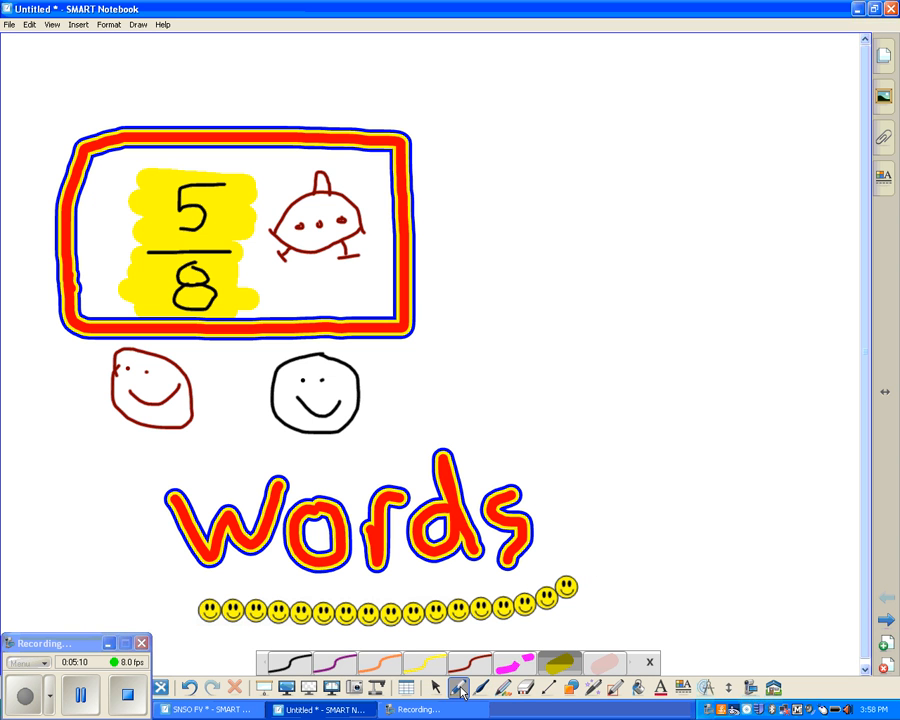
click(435, 688)
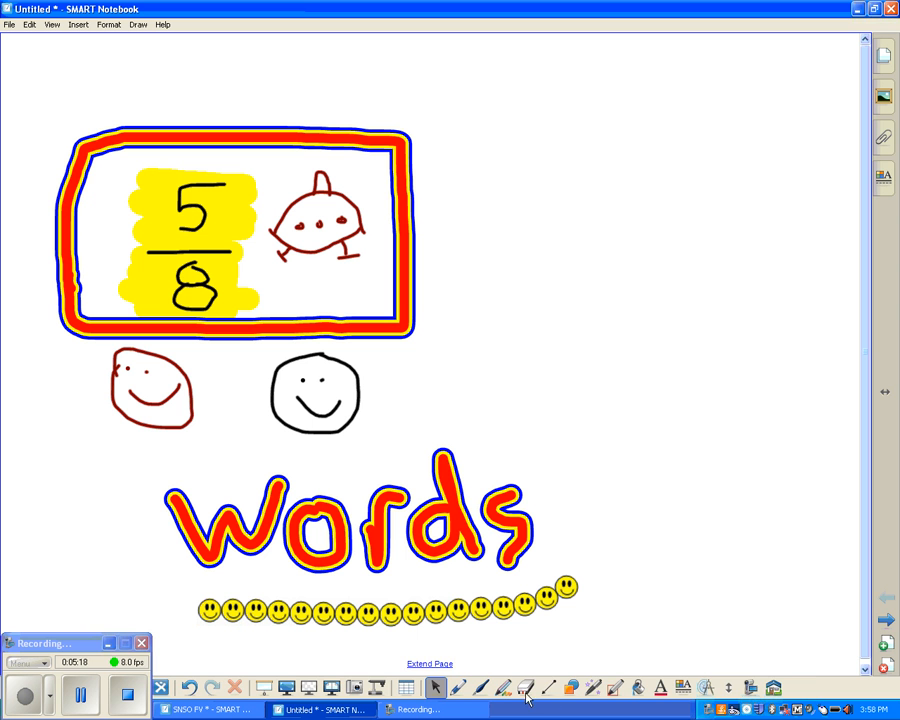
- Insert a red X shape in the empty area beside the drawings and return to the selection tool
click(571, 687)
click(746, 668)
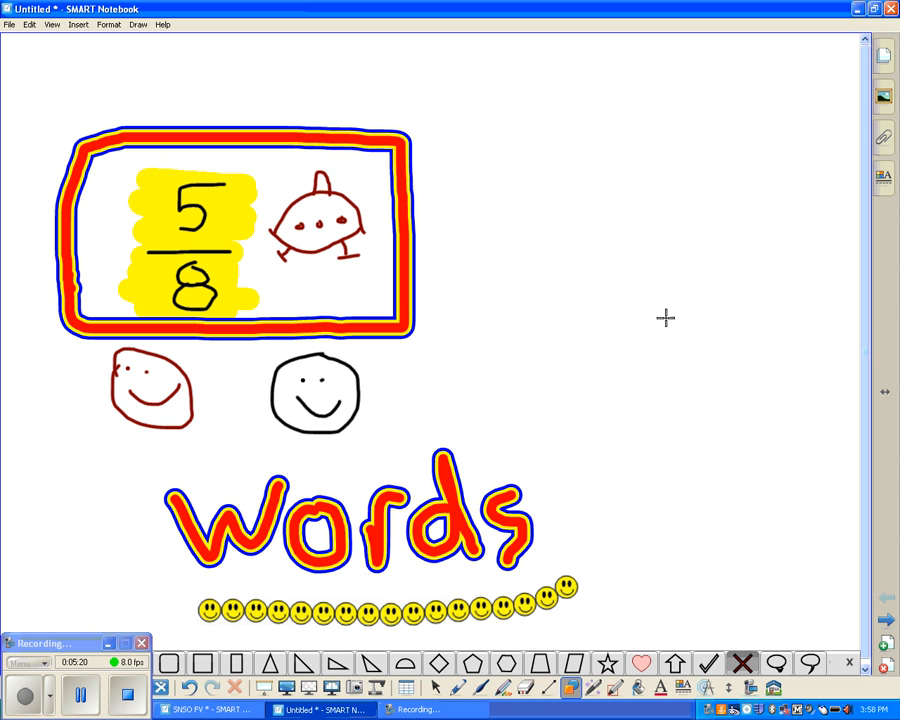
drag(692, 312, 806, 414)
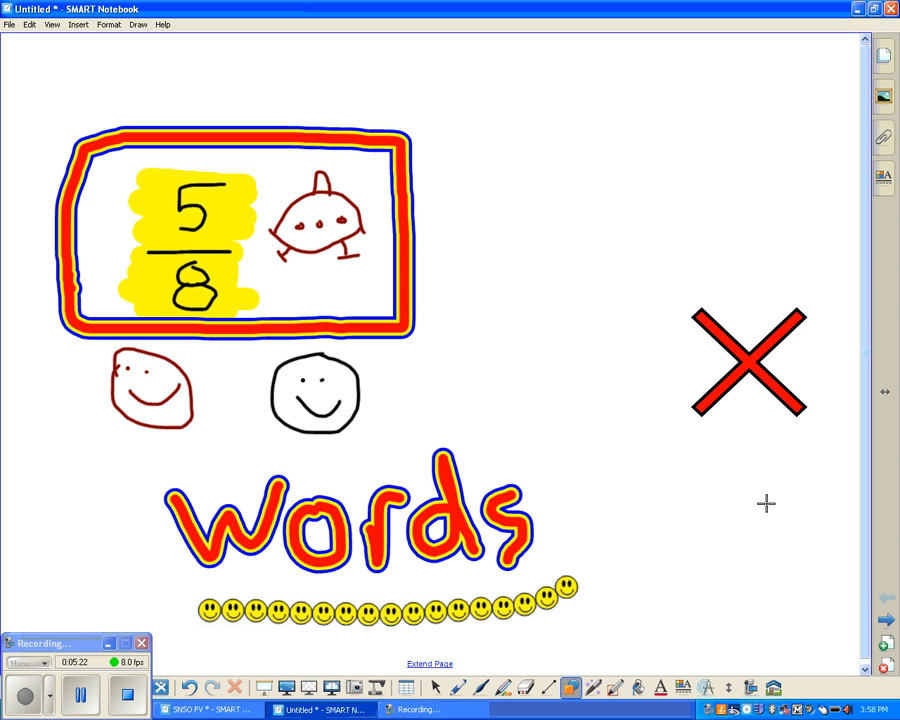
click(435, 687)
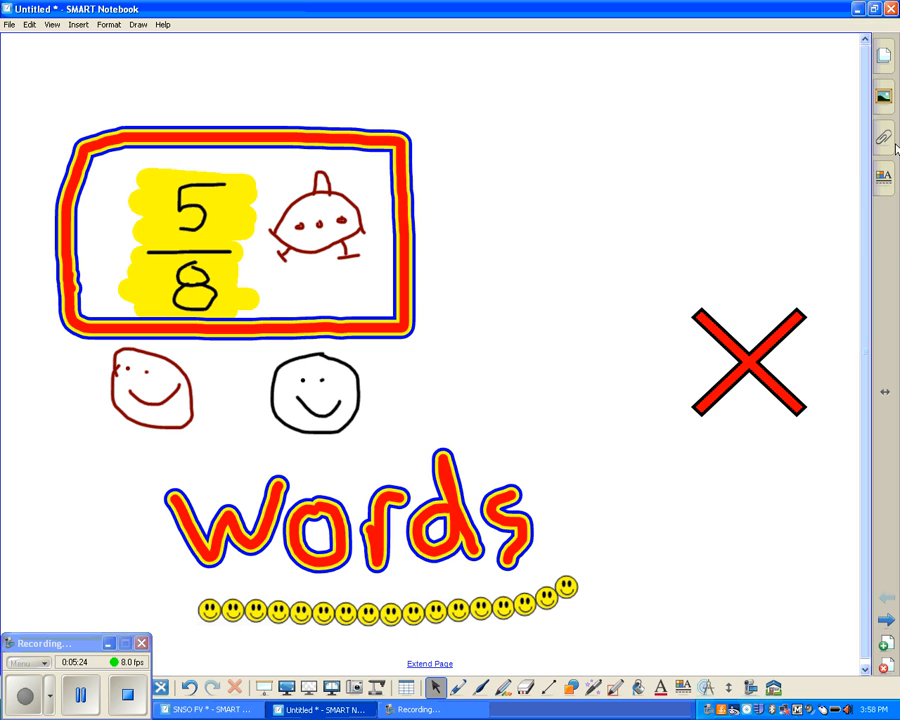
- Enter "pie" as the Gallery search term and insert the Abe Lincoln picture from the Pictures category of Gallery Essentials
click(886, 96)
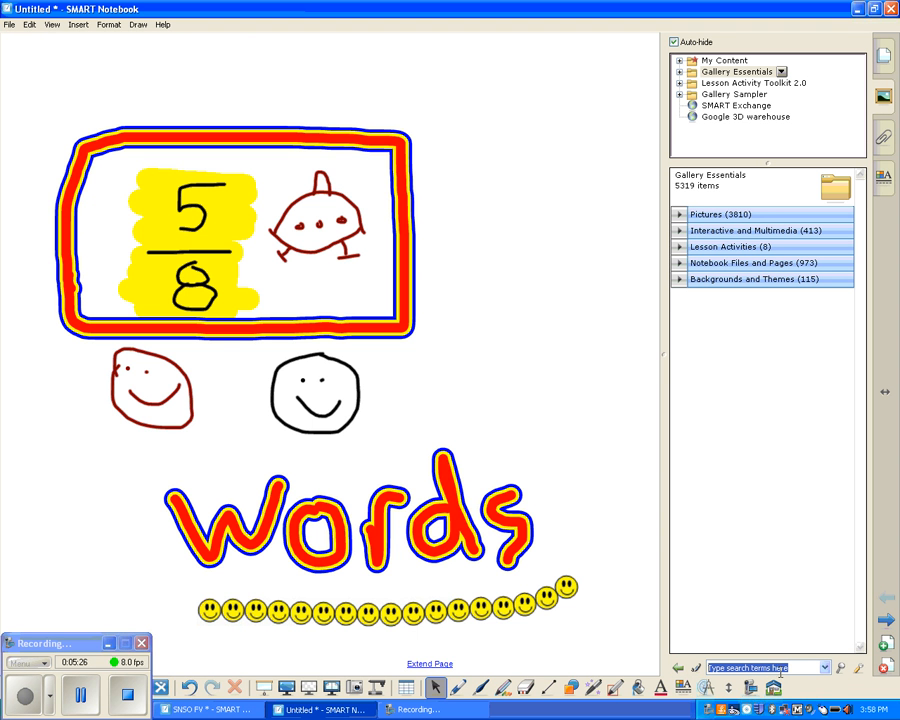
text(pie)
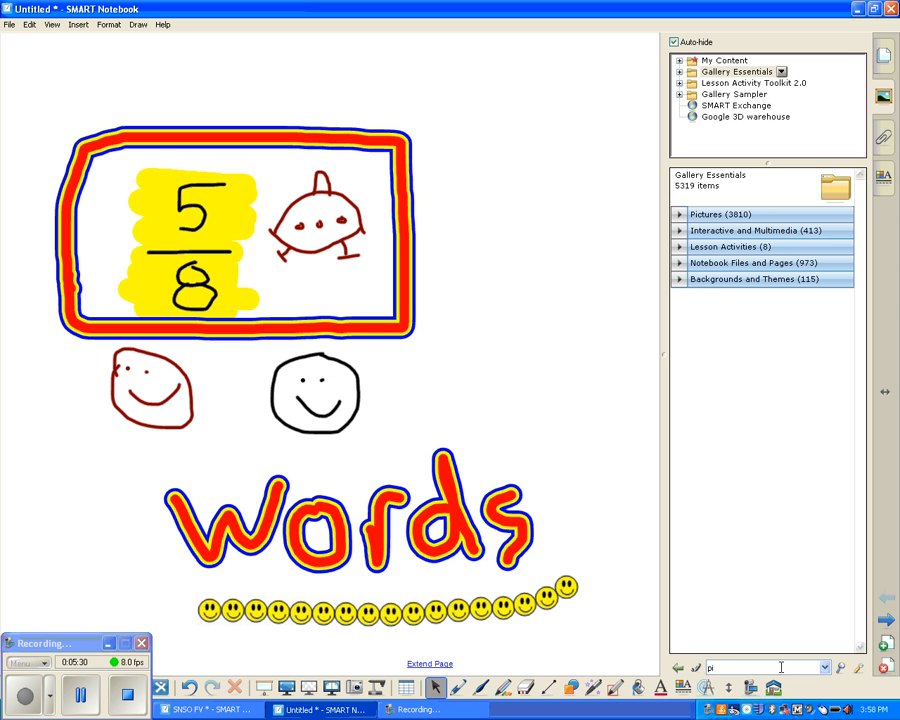
click(705, 215)
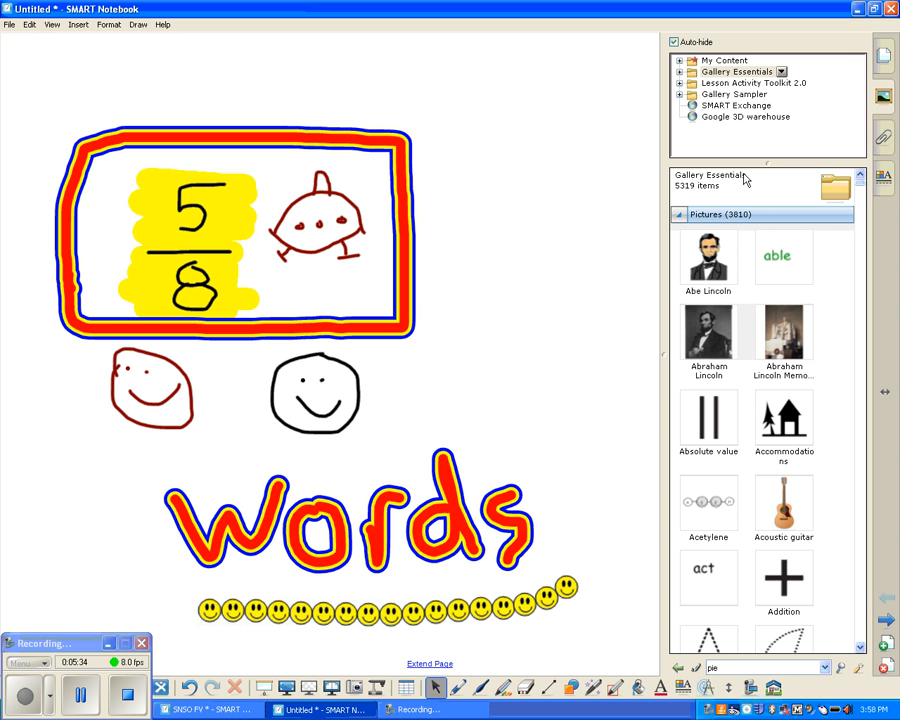
scroll(772, 438, down, 2)
scroll(794, 436, up, 2)
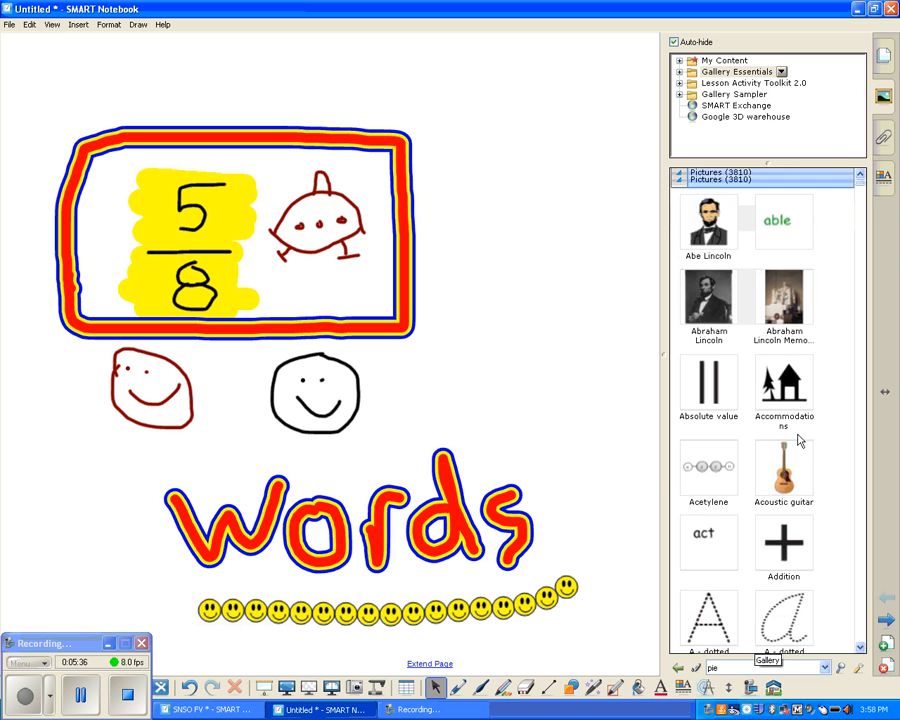
double_click(726, 287)
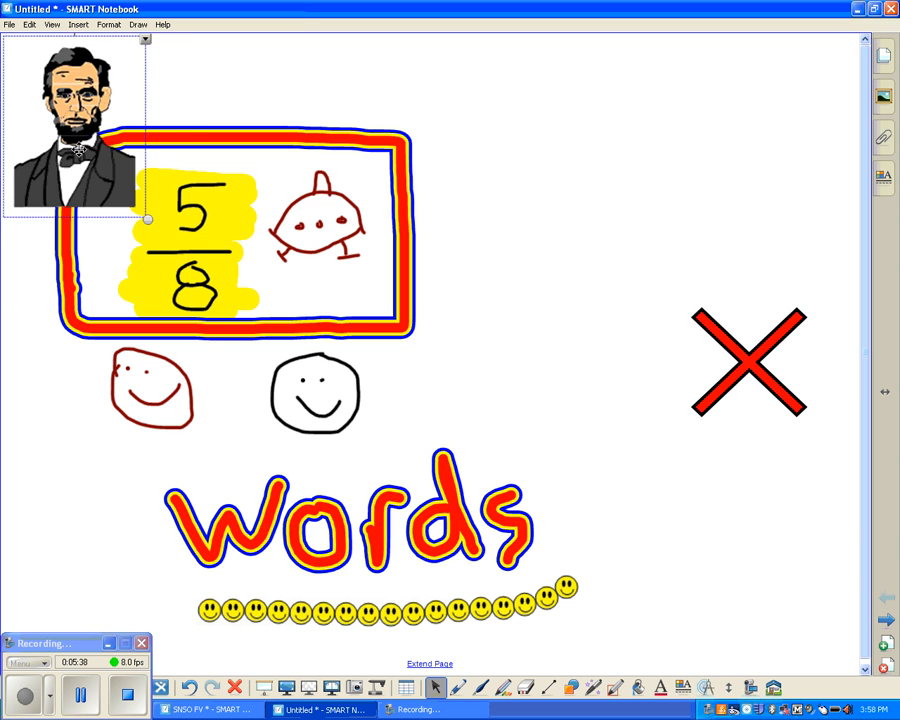
- Place the Abe Lincoln picture beside the red X and shift the X slightly up and to the left
drag(106, 146, 600, 377)
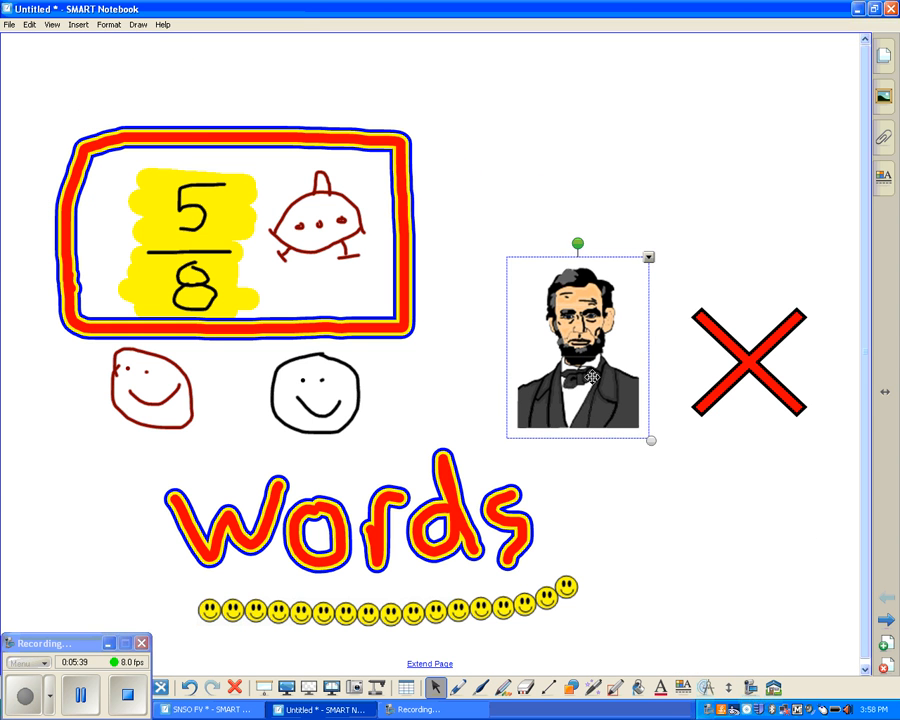
click(698, 192)
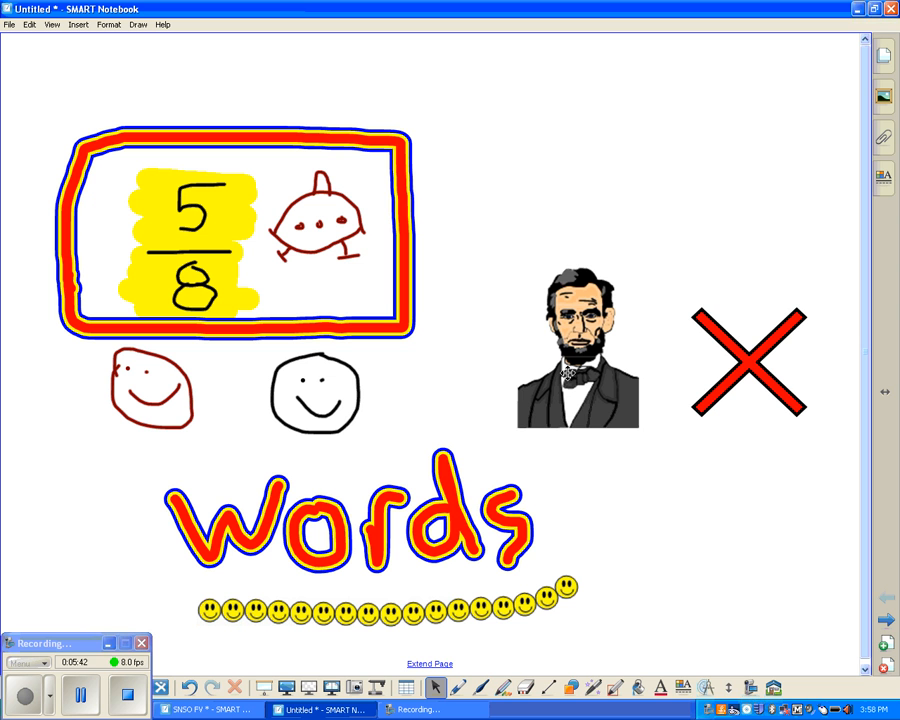
drag(748, 369, 743, 358)
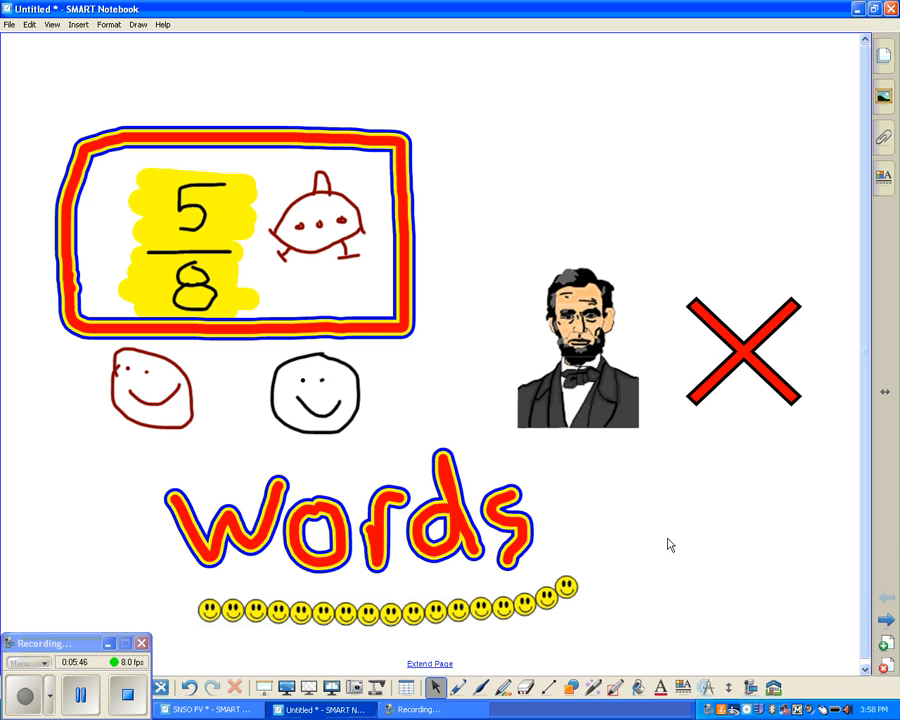
- Customize the dashed magenta pen with the thickest solid line and white sampled from the page background, and save its tool properties
click(457, 687)
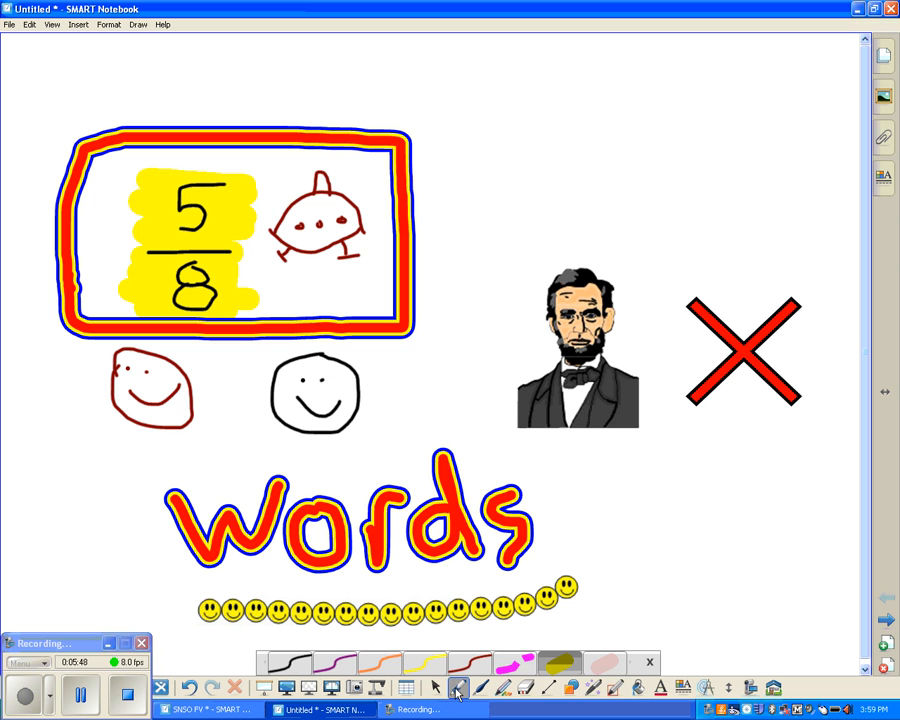
click(512, 664)
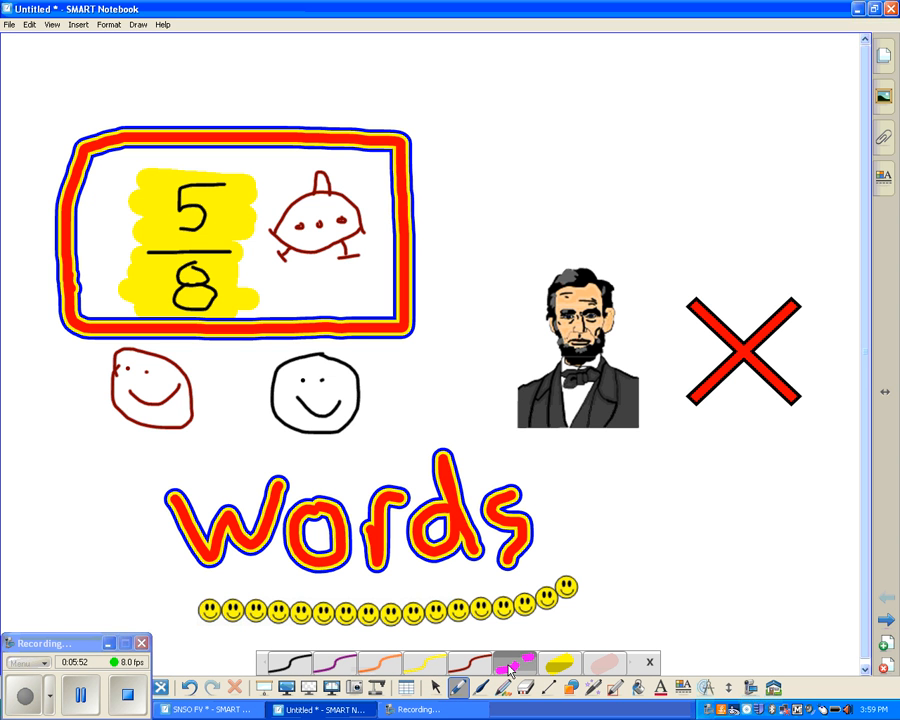
click(683, 688)
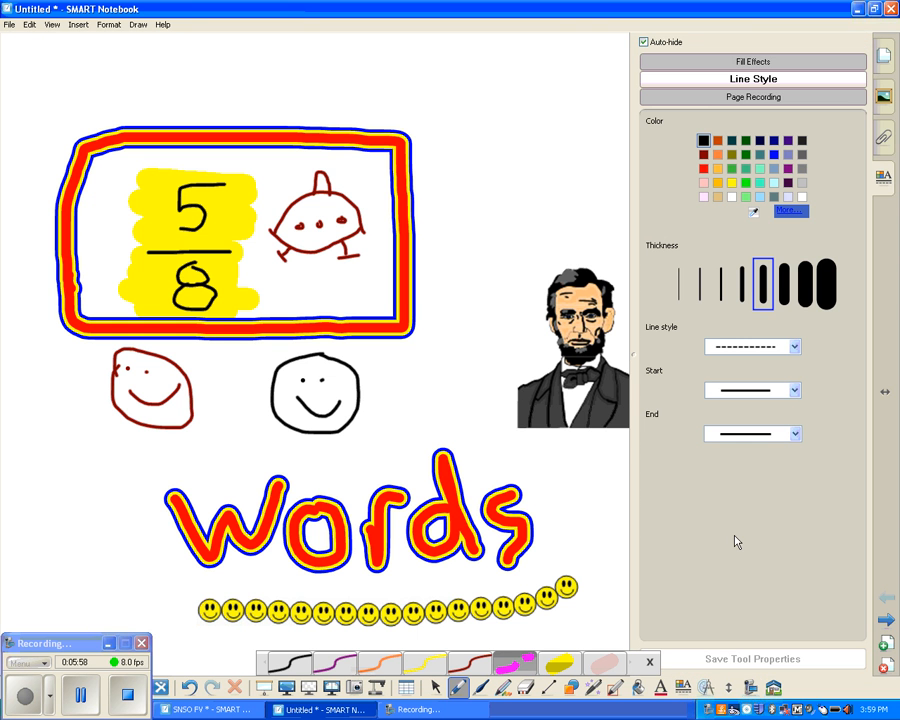
click(827, 285)
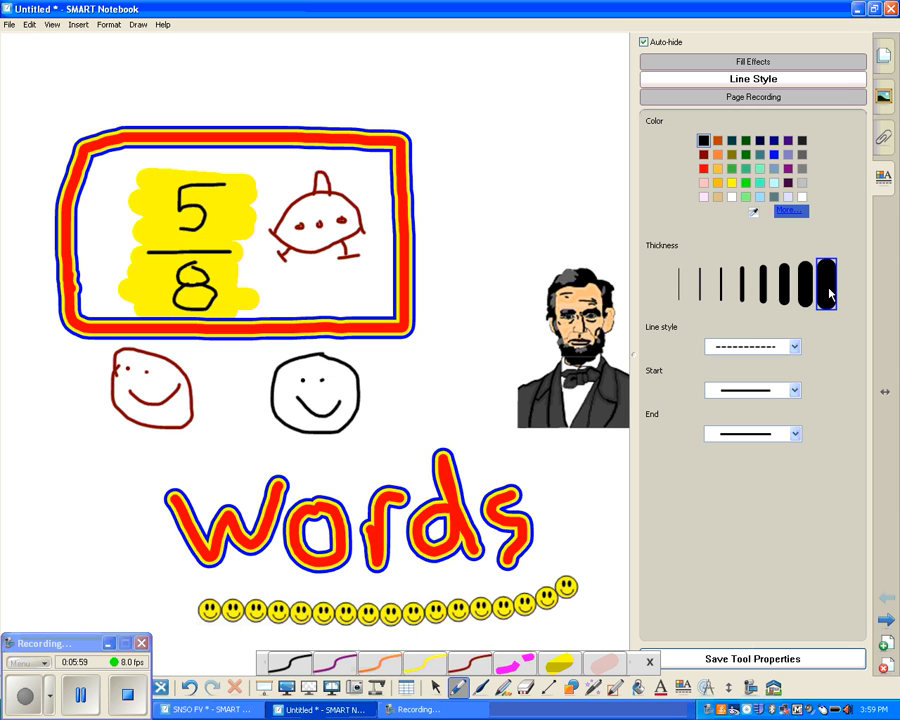
click(796, 347)
click(786, 363)
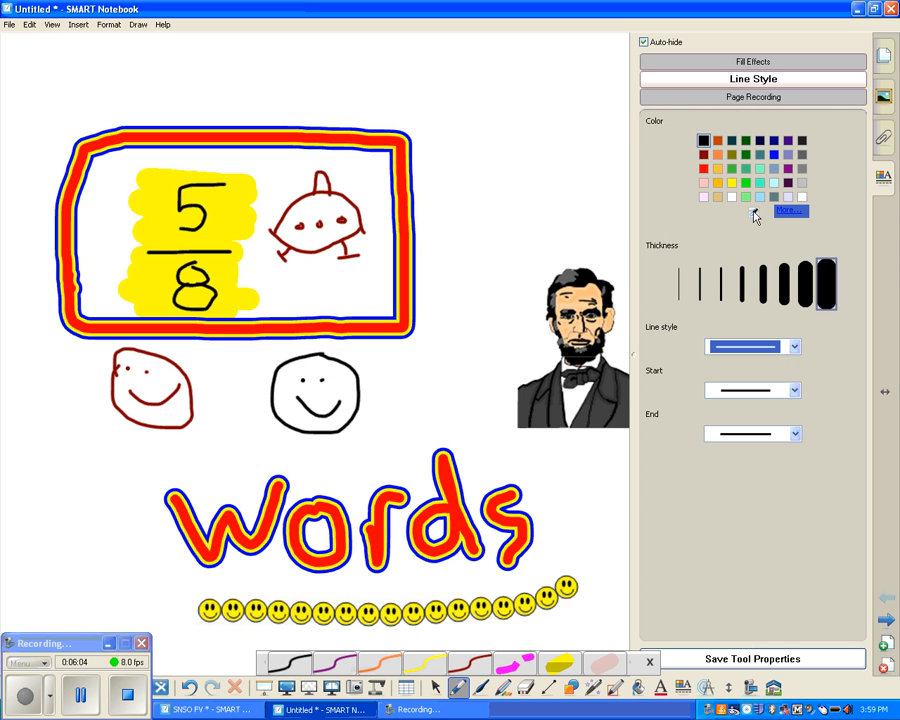
click(754, 212)
click(583, 212)
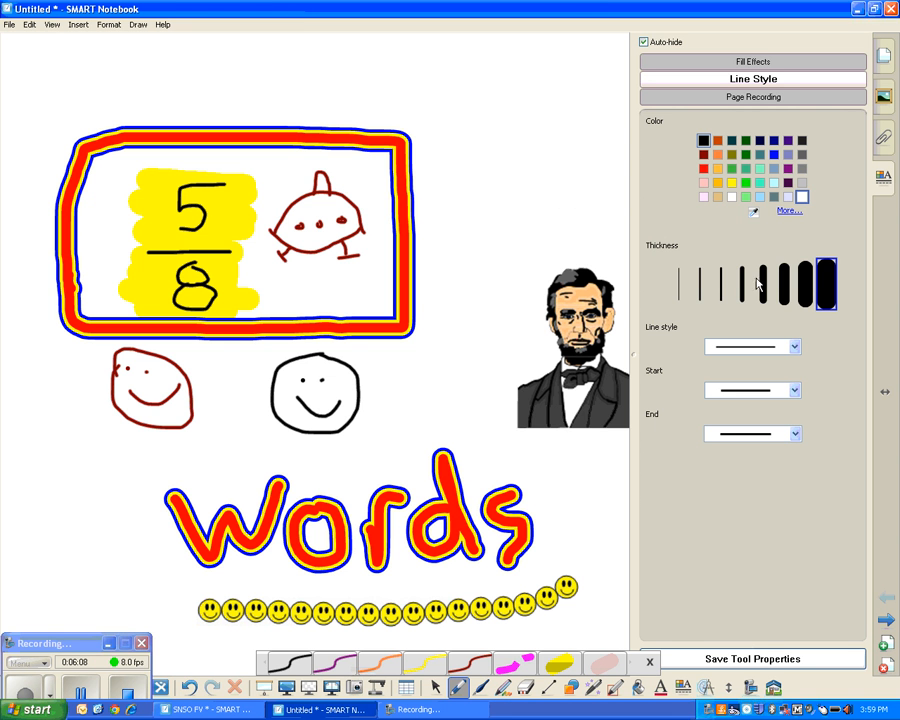
click(748, 661)
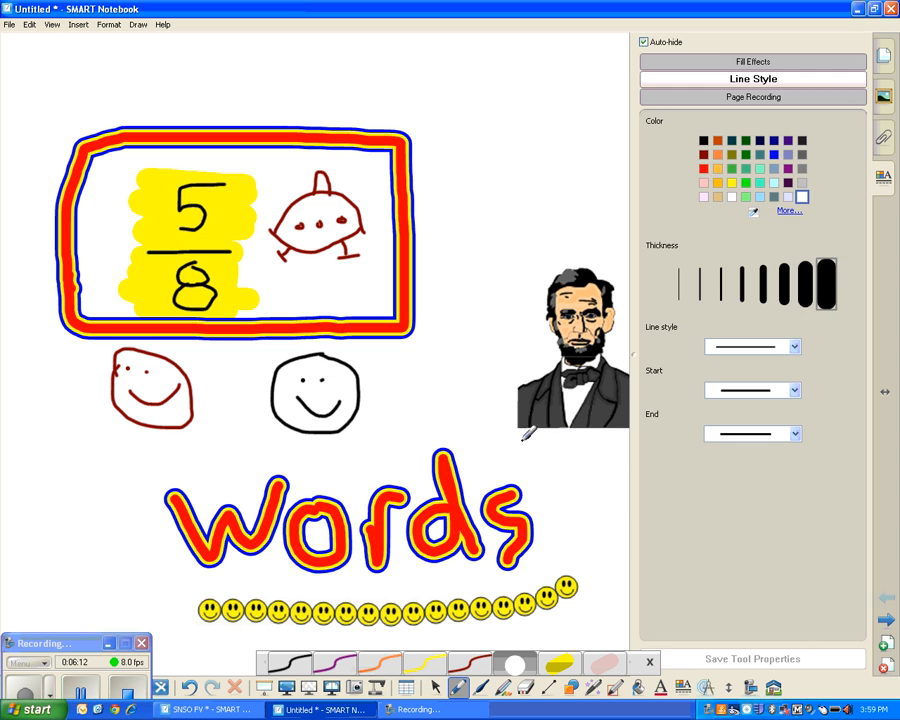
- Cover the Abe Lincoln picture and the red X completely with white pen ink, and return to the selection tool
mouse_move(511, 439)
mouse_down()
mouse_move(617, 437)
mouse_move(525, 370)
mouse_move(516, 406)
mouse_move(546, 291)
mouse_move(553, 428)
mouse_move(597, 249)
mouse_move(603, 420)
mouse_move(626, 366)
mouse_move(657, 352)
mouse_move(645, 452)
mouse_move(709, 282)
mouse_up()
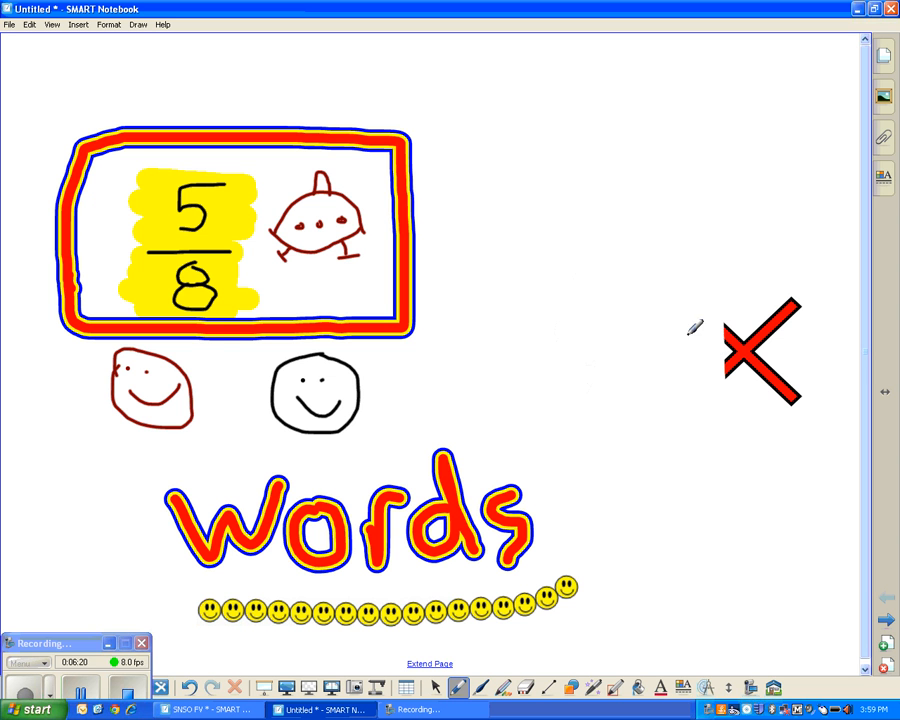
mouse_move(689, 333)
mouse_down()
mouse_move(727, 360)
mouse_move(772, 317)
mouse_move(812, 404)
mouse_up()
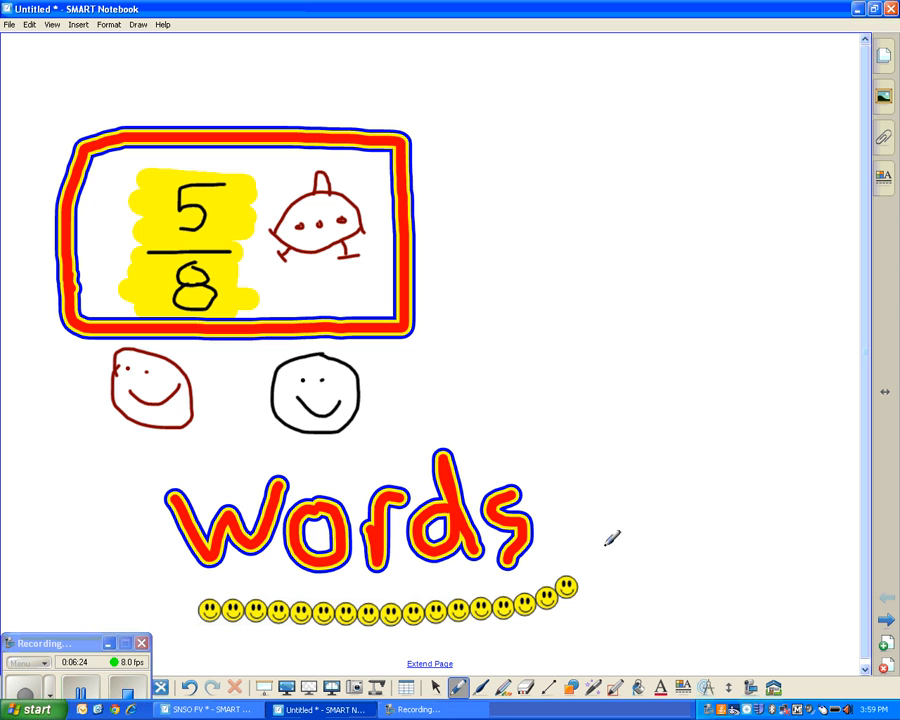
click(440, 690)
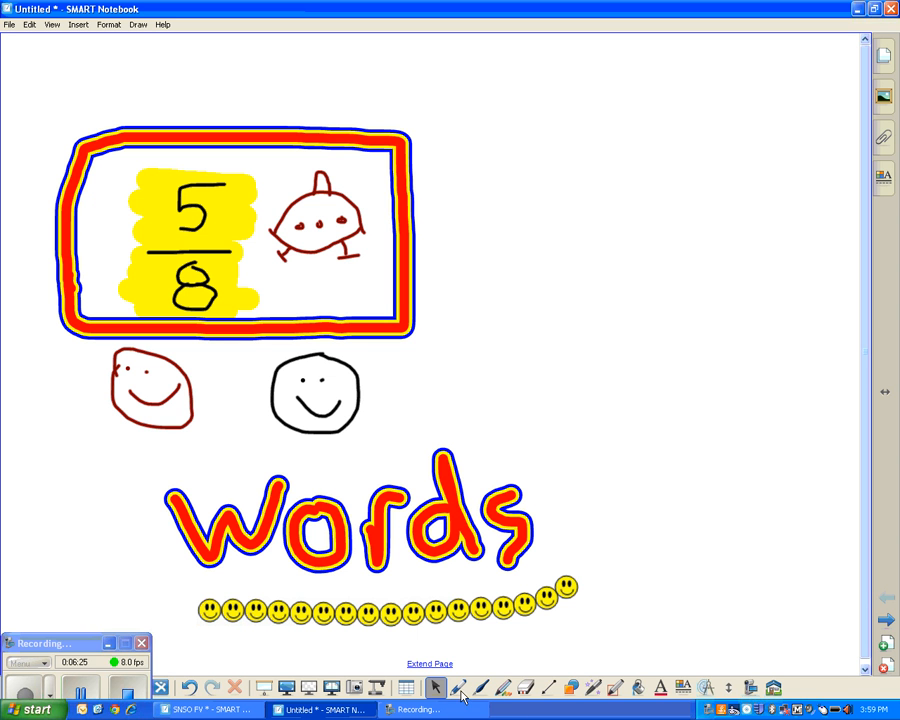
- Erase the white ink over the red X and the Abe Lincoln picture to reveal both objects
click(525, 690)
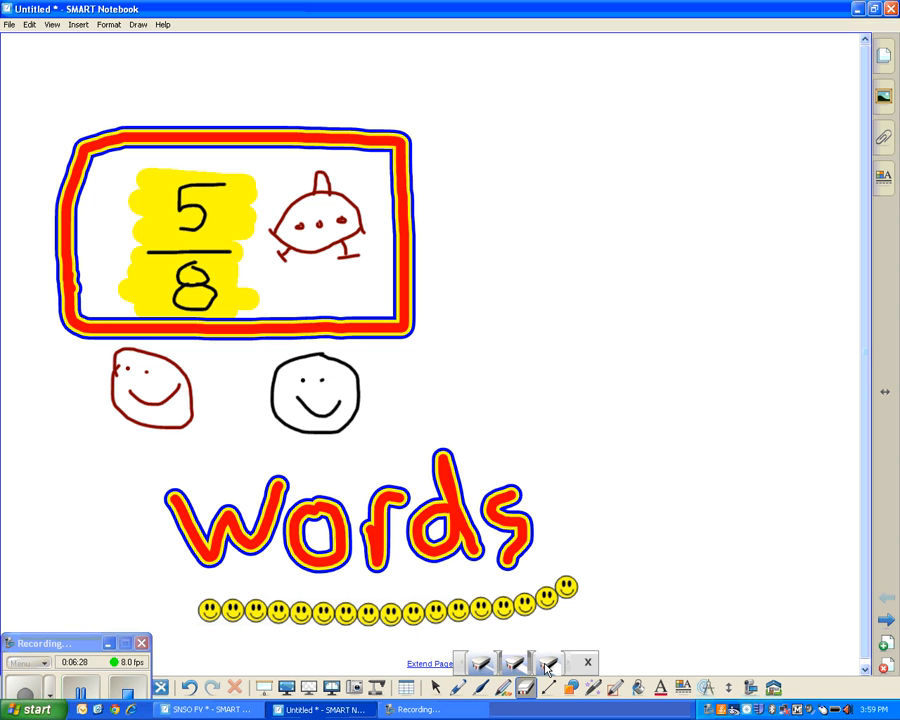
mouse_move(714, 471)
mouse_down()
mouse_move(723, 469)
mouse_move(749, 378)
mouse_move(714, 400)
mouse_move(741, 334)
mouse_move(783, 297)
mouse_move(693, 428)
mouse_move(747, 458)
mouse_up()
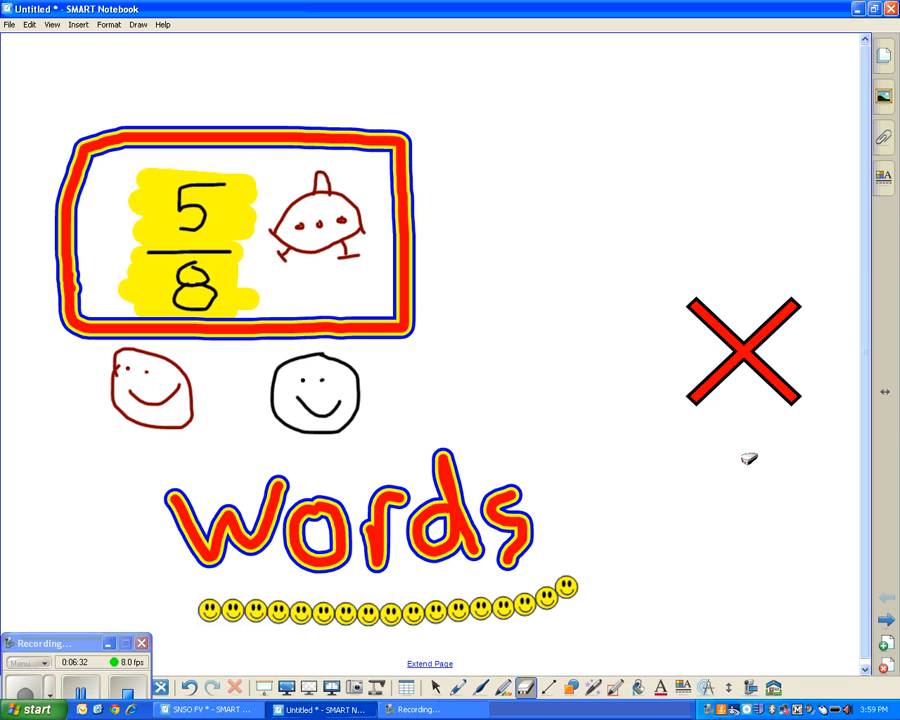
mouse_move(651, 456)
mouse_down()
mouse_move(562, 415)
mouse_move(572, 340)
mouse_move(498, 315)
mouse_move(619, 312)
mouse_up()
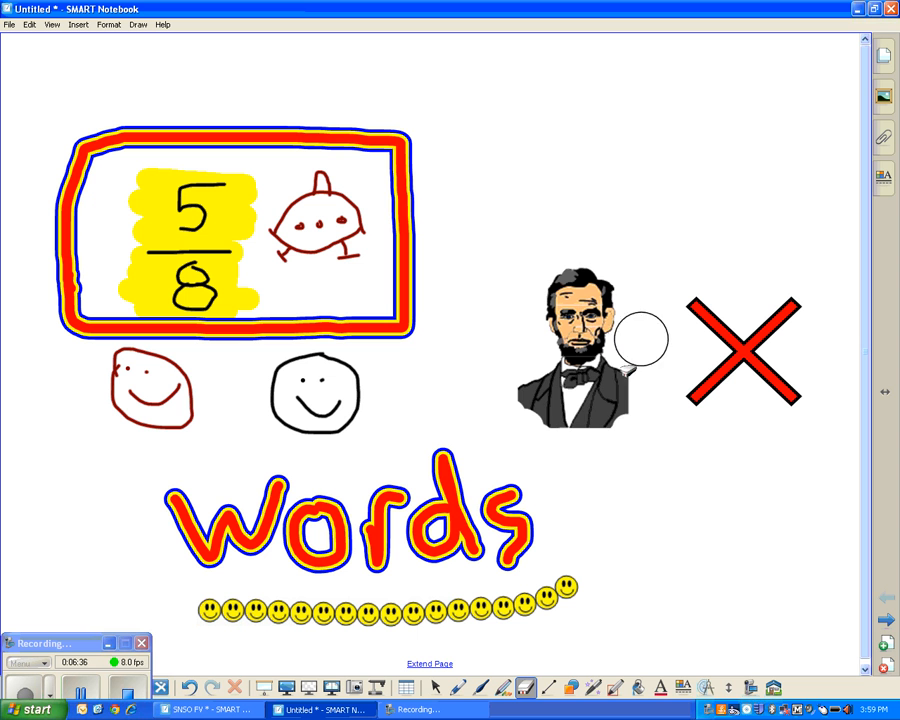
drag(578, 392, 651, 438)
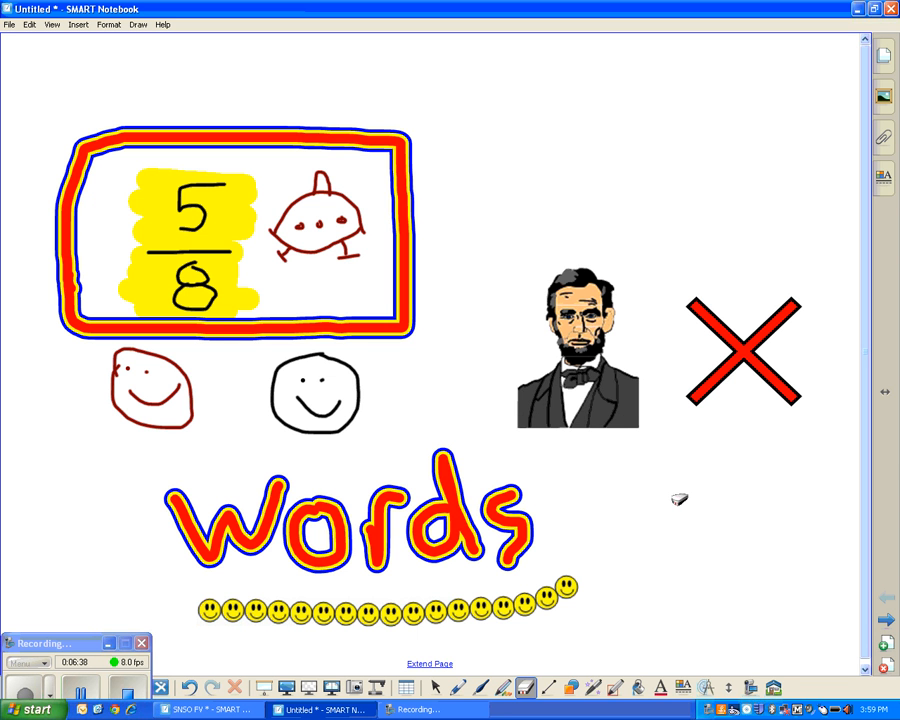